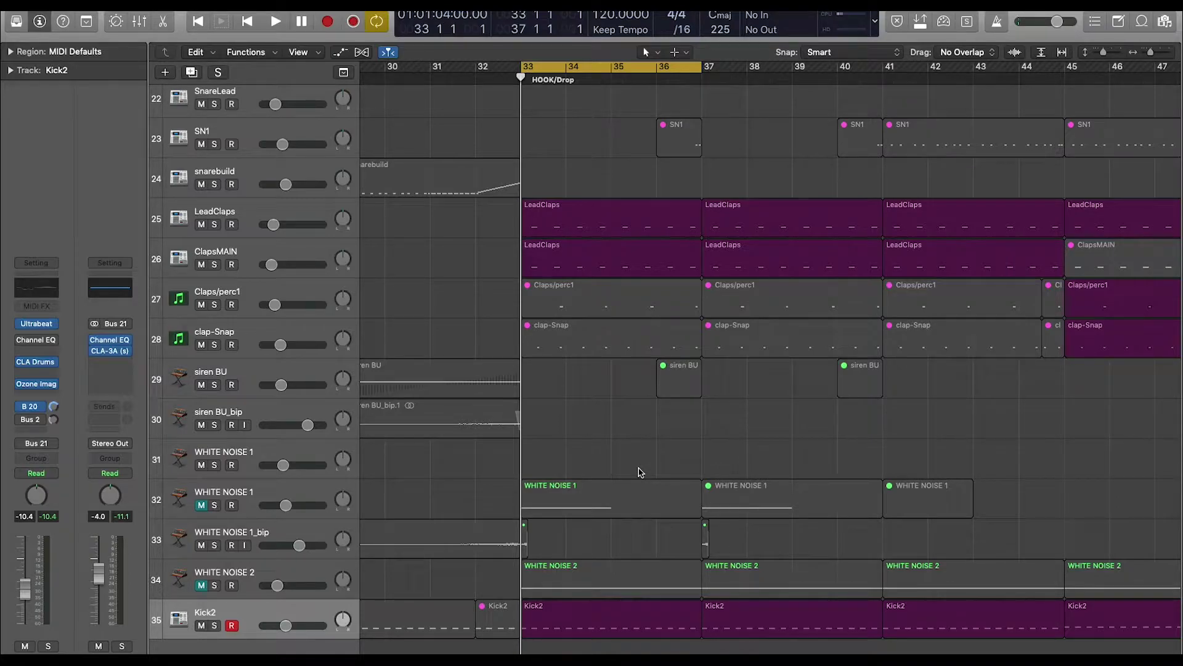
# Step: Play the arrangement from bar 33 to audition it, then stop
pyautogui.press('space')
pyautogui.press('space')
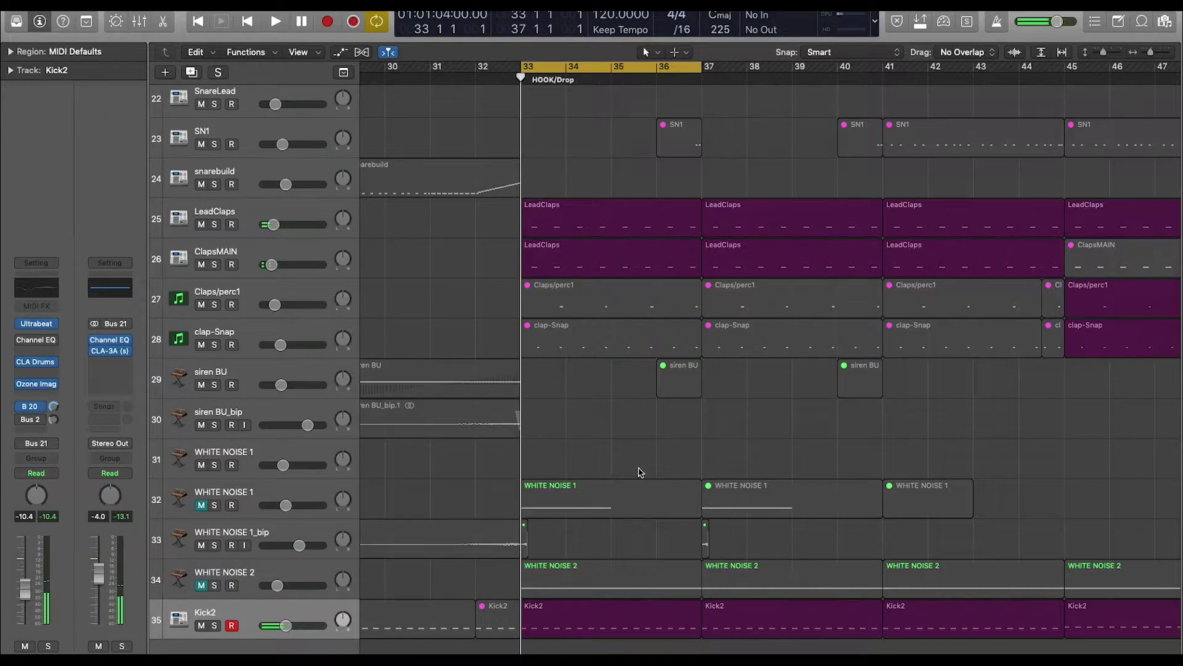
pyautogui.press('space')
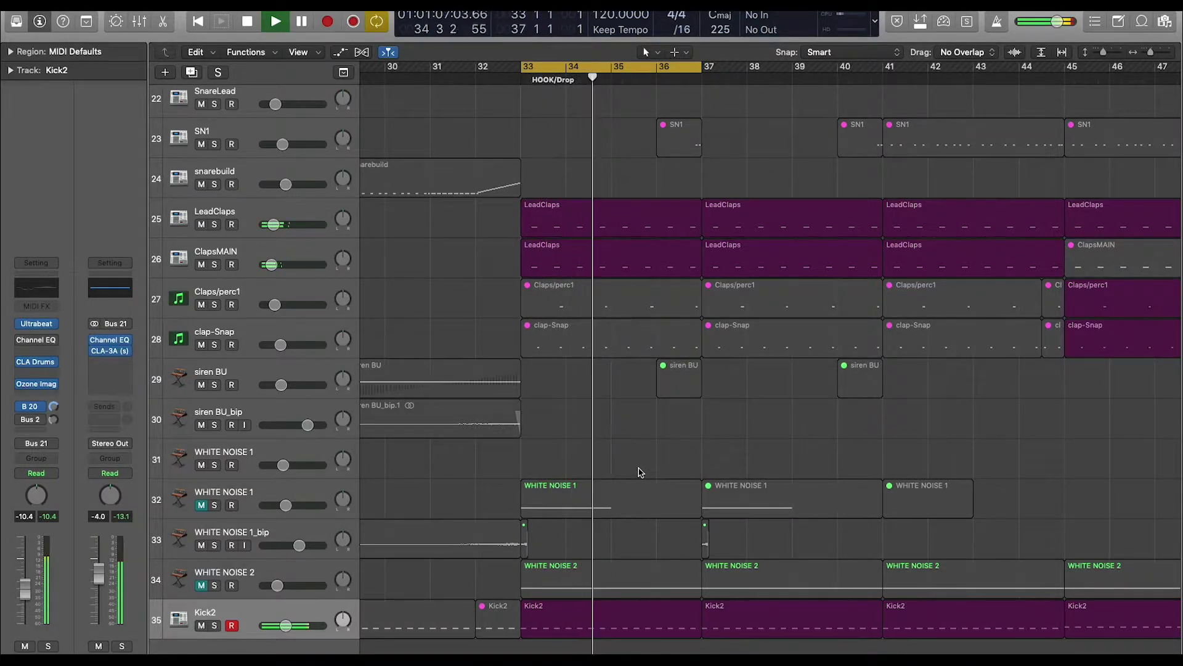
pyautogui.press('space')
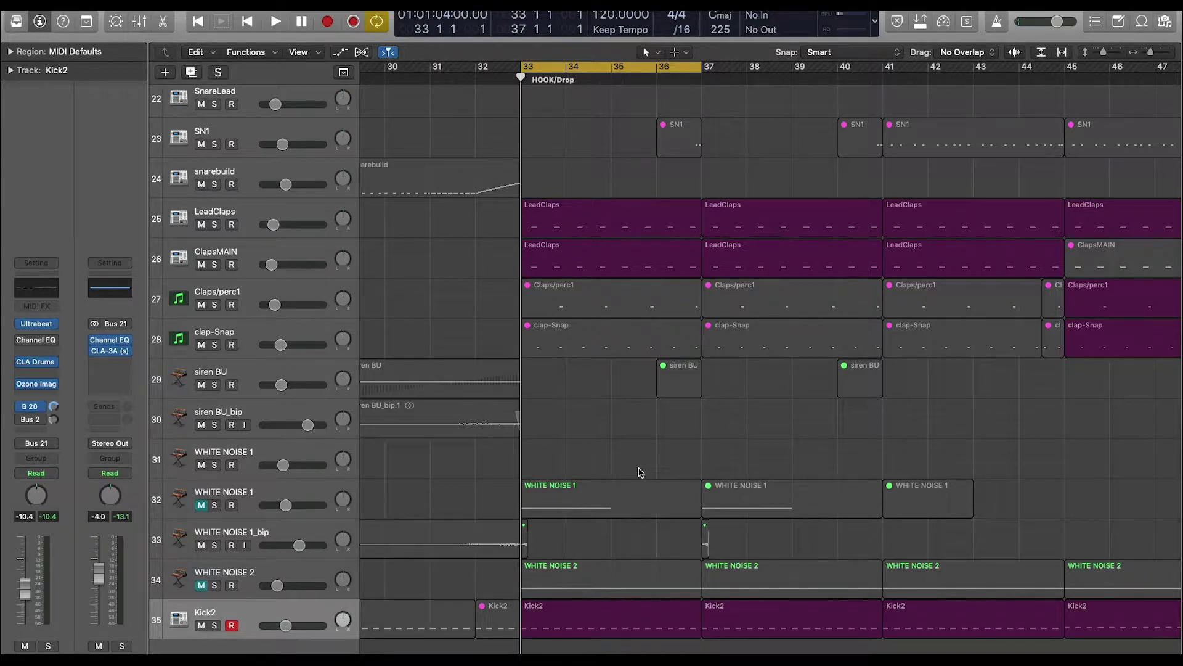
# Step: Choose Export as MIDI File for the Kick2 region at bar 33
pyautogui.click(584, 626)
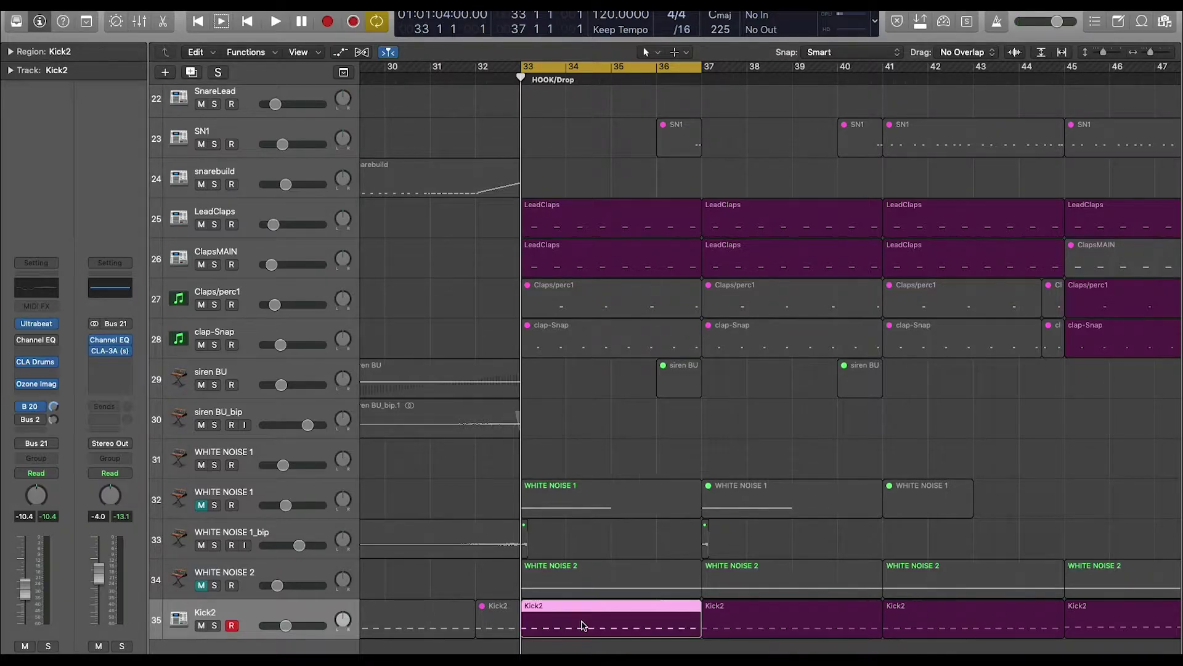
pyautogui.rightClick(583, 622)
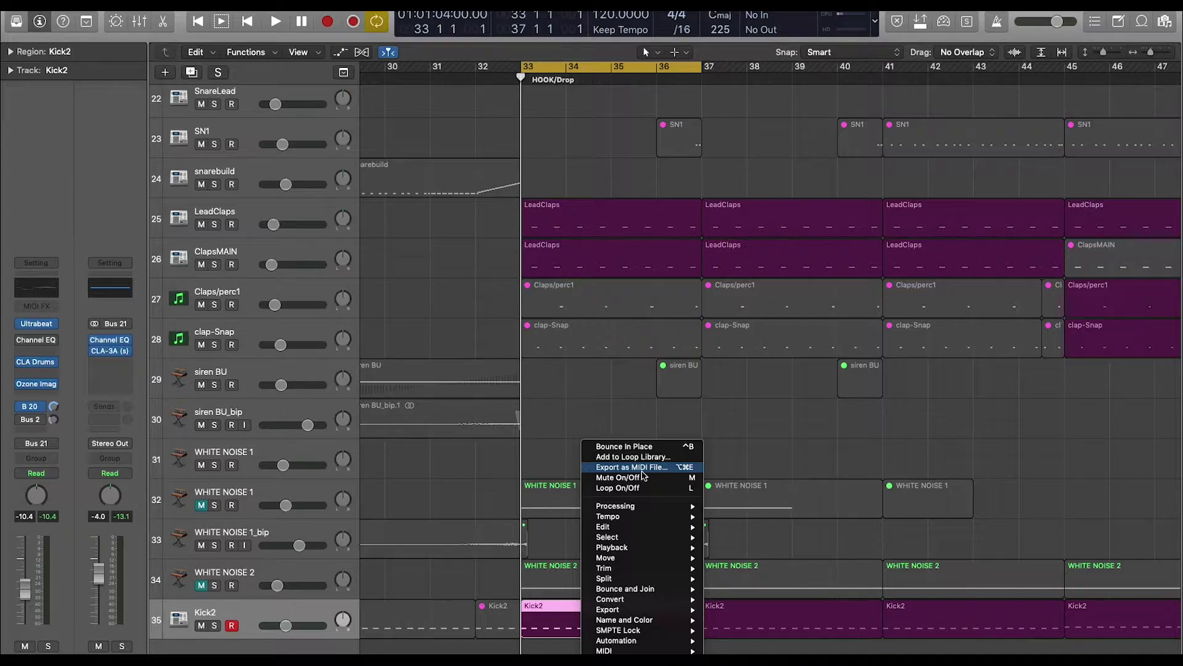
pyautogui.click(642, 470)
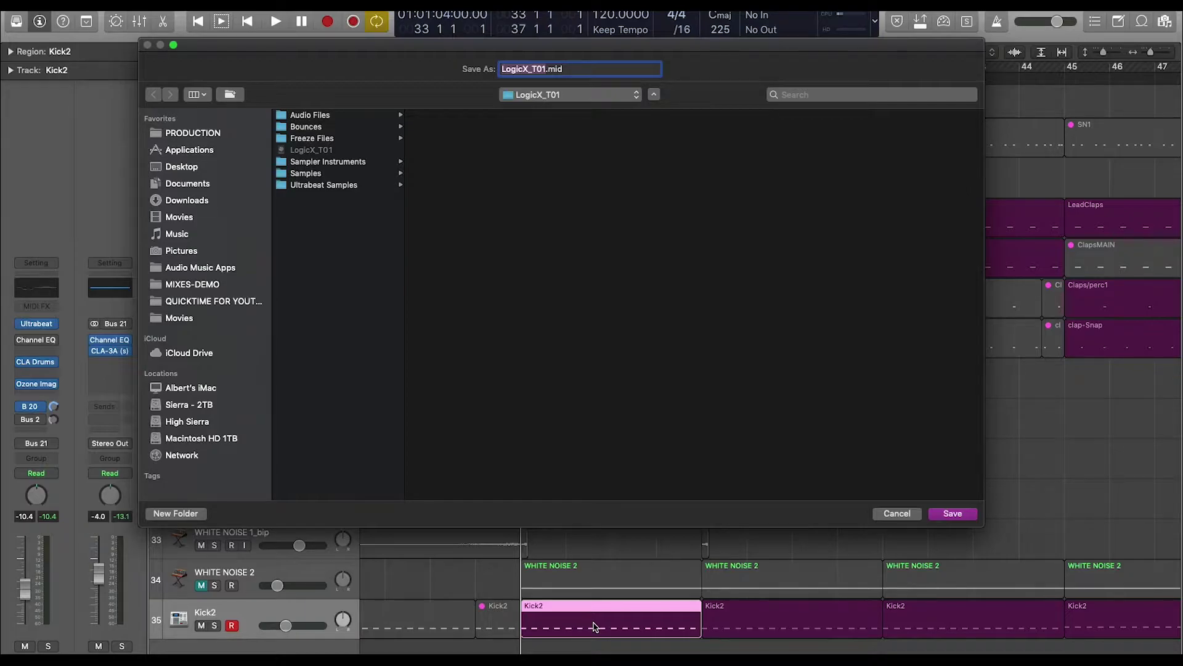
# Step: Enter the name KICK_R01, then browse from PRODUCTION into the SoundsTools folder
pyautogui.write('KICK_R01')
pyautogui.click(203, 134)
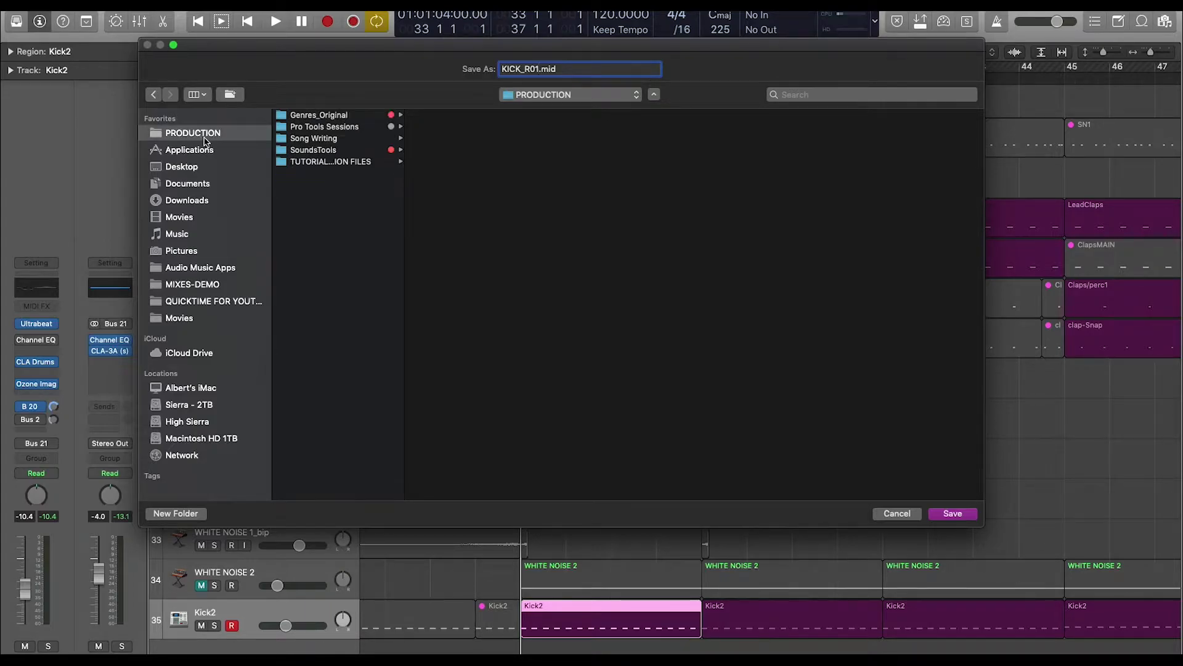
pyautogui.click(319, 114)
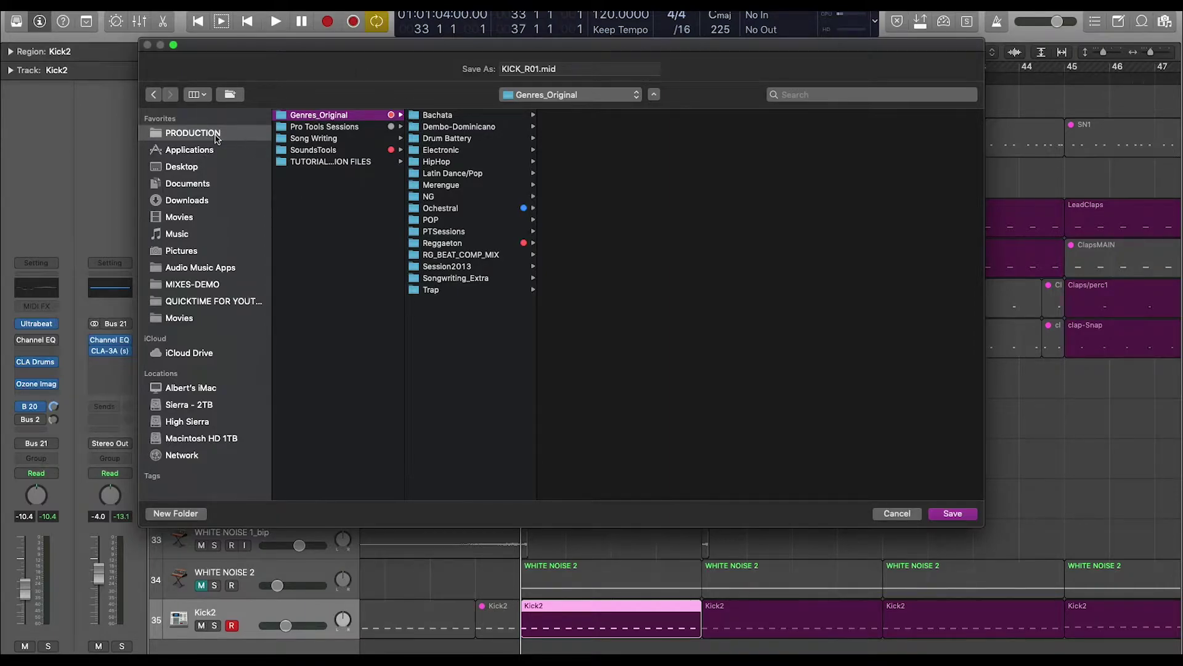
pyautogui.click(158, 100)
pyautogui.click(158, 100)
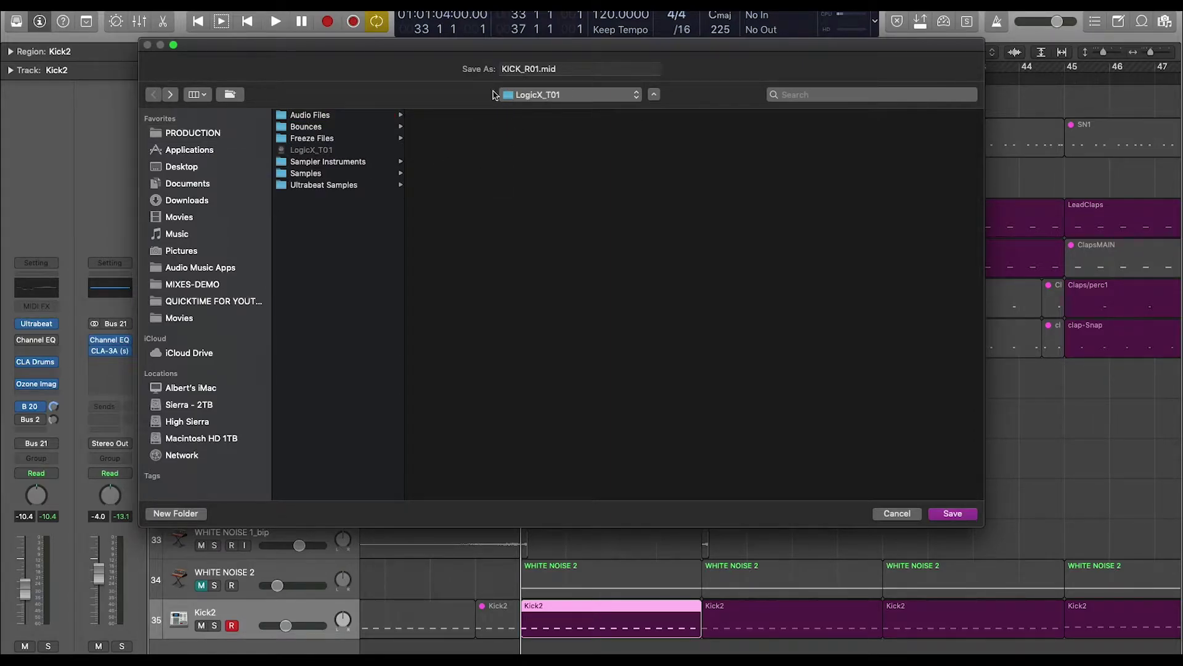
pyautogui.click(191, 135)
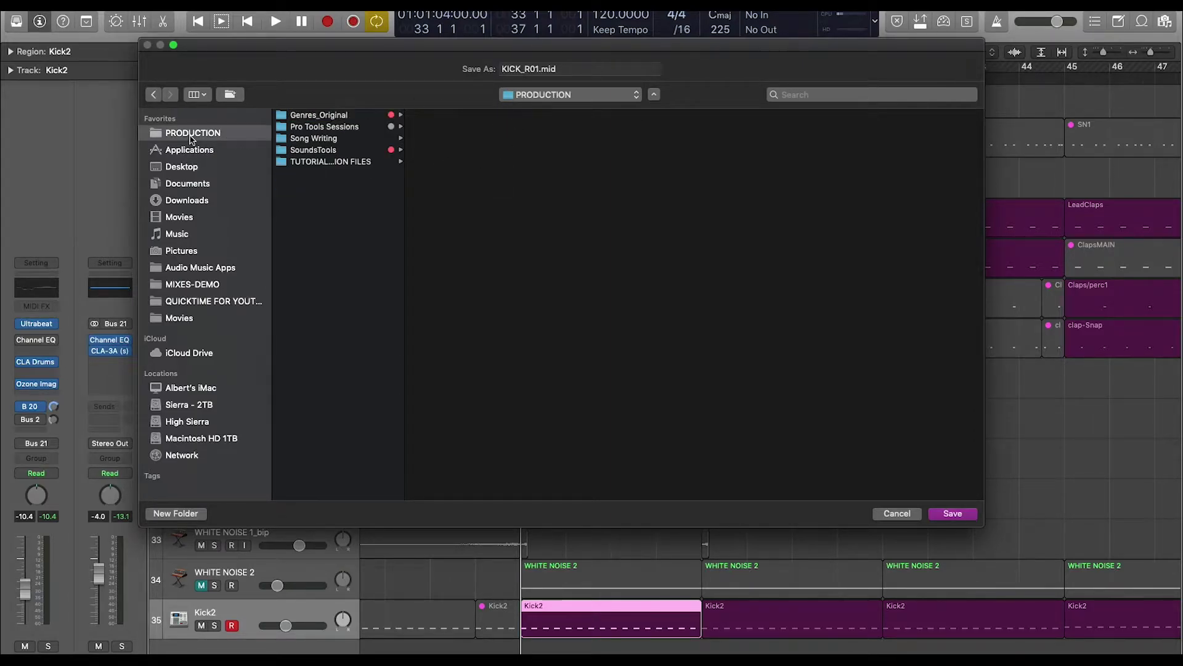
pyautogui.click(345, 117)
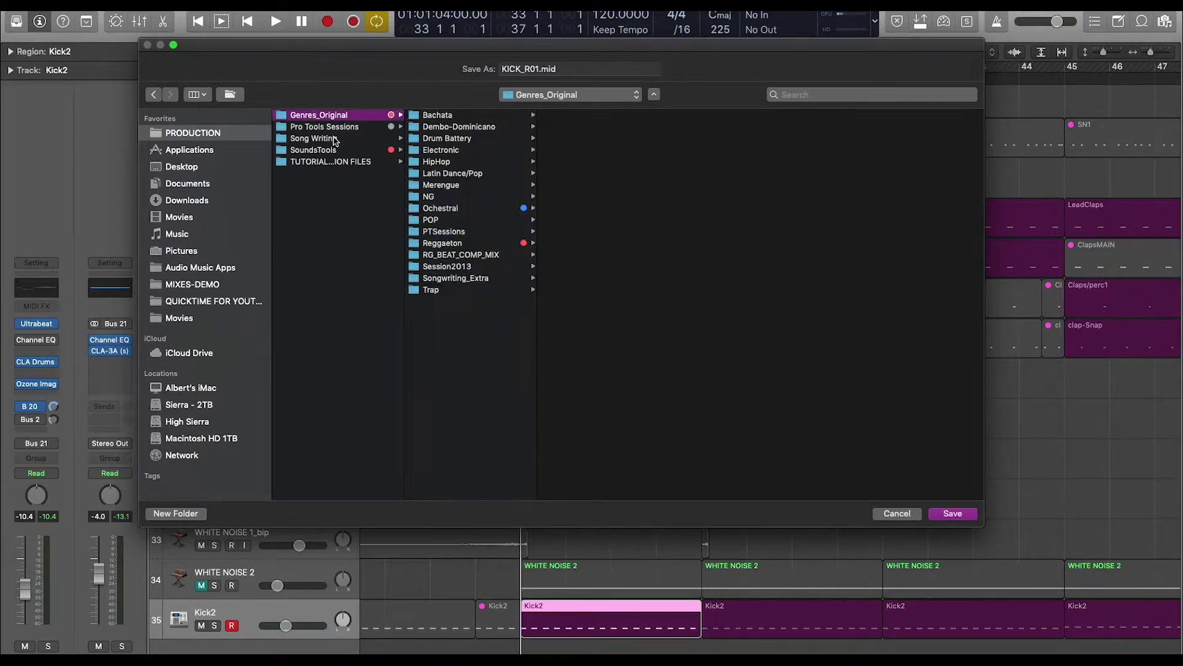
pyautogui.click(344, 151)
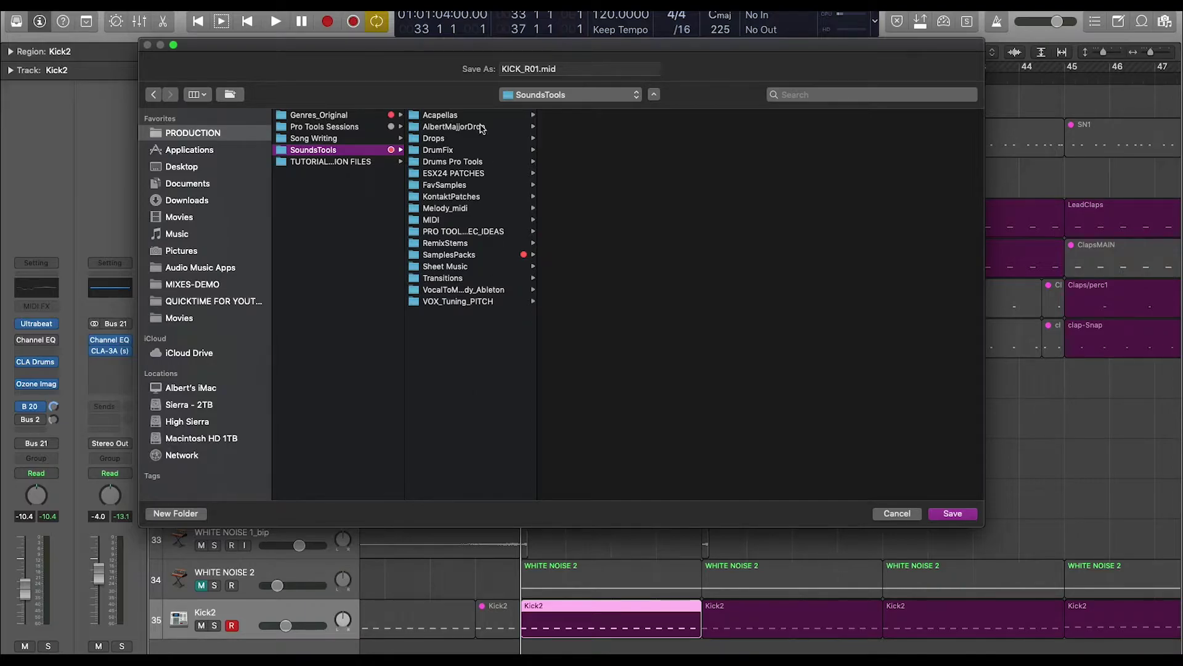
# Step: Save the file as KICK_4TOTHEFLOOR in MIDI > Drums-Reggaeton
pyautogui.click(460, 220)
pyautogui.press('Tab')
pyautogui.write('KICK_4TO')
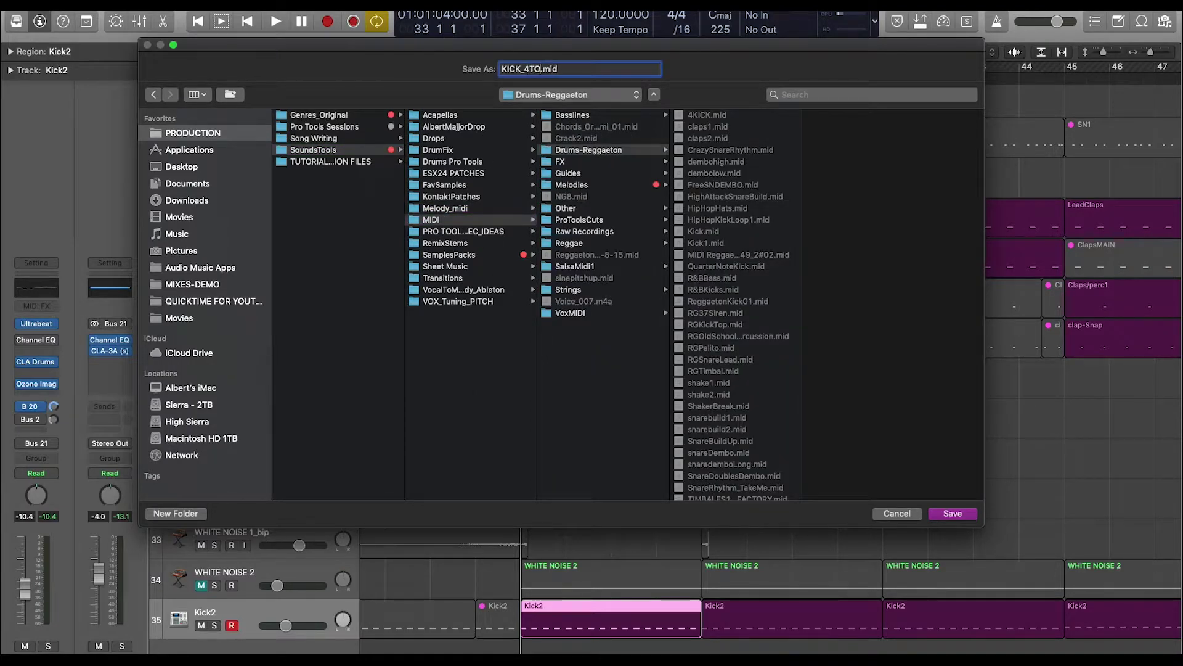
pyautogui.write('THEFLOOR')
pyautogui.press('Return')
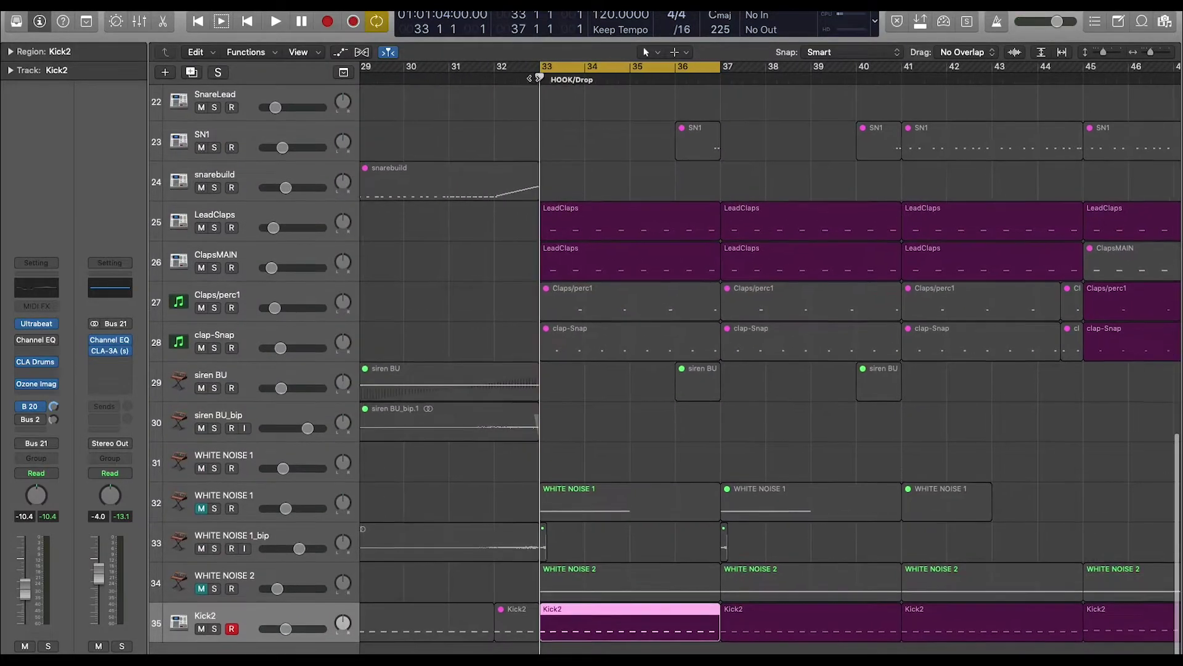
# Step: Open the recent project Progressive 04, dismiss the close-project prompt, and switch to Finder
pyautogui.click(46, 1)
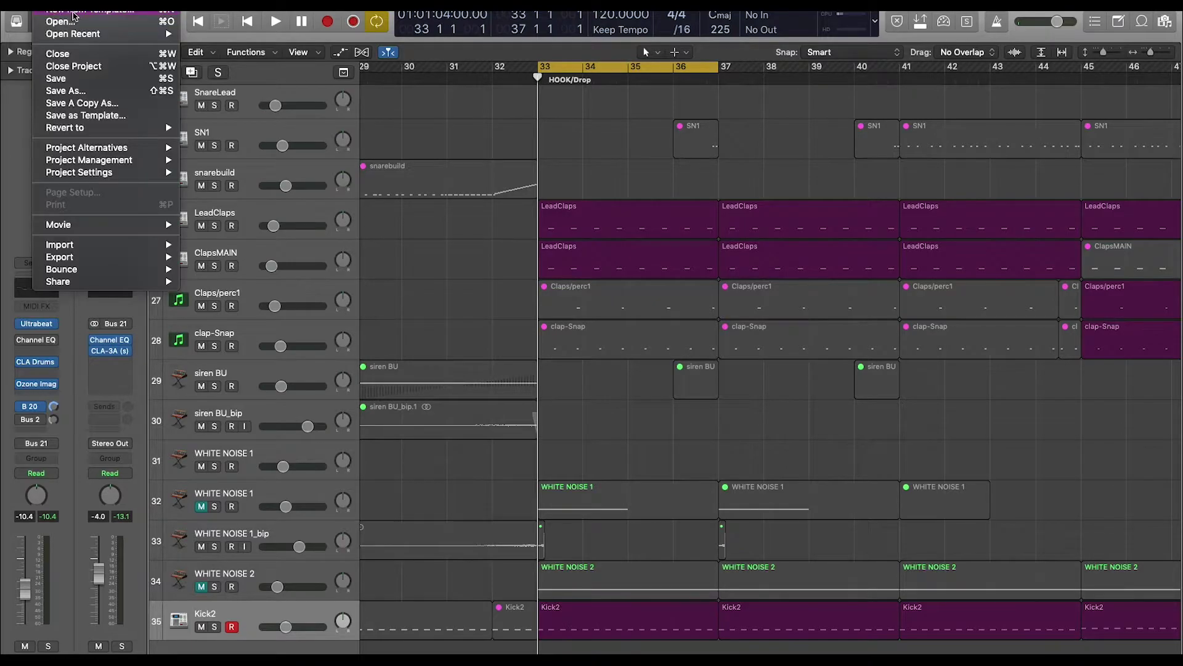
pyautogui.moveTo(82, 35)
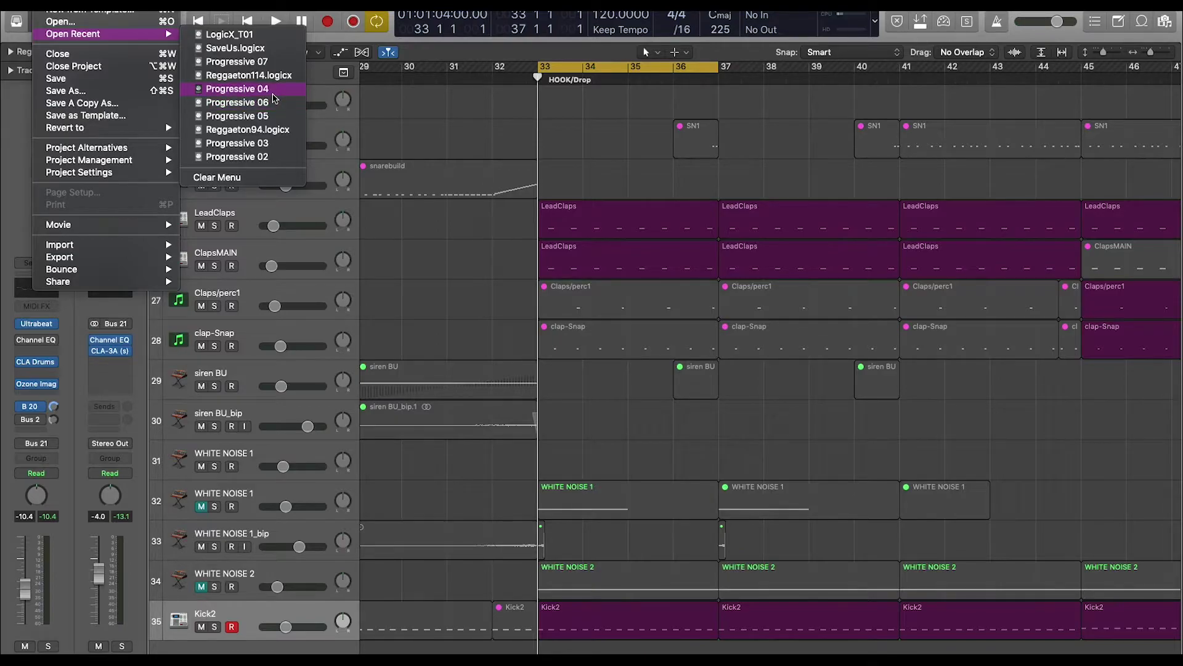
pyautogui.click(270, 92)
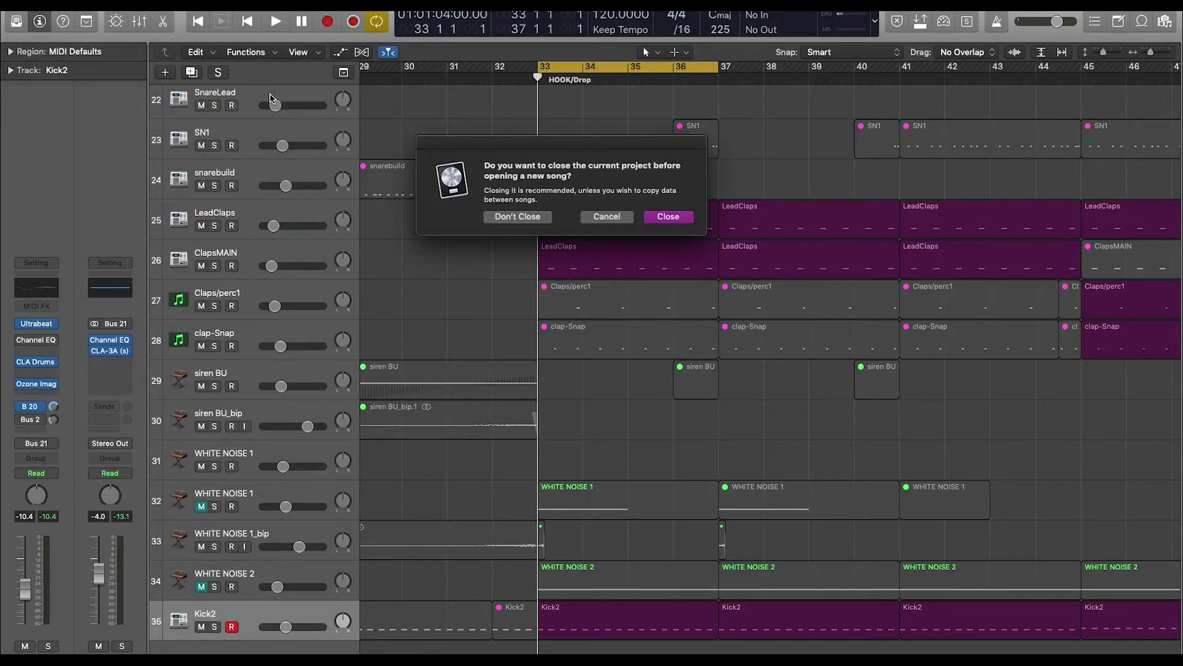
pyautogui.press('Escape')
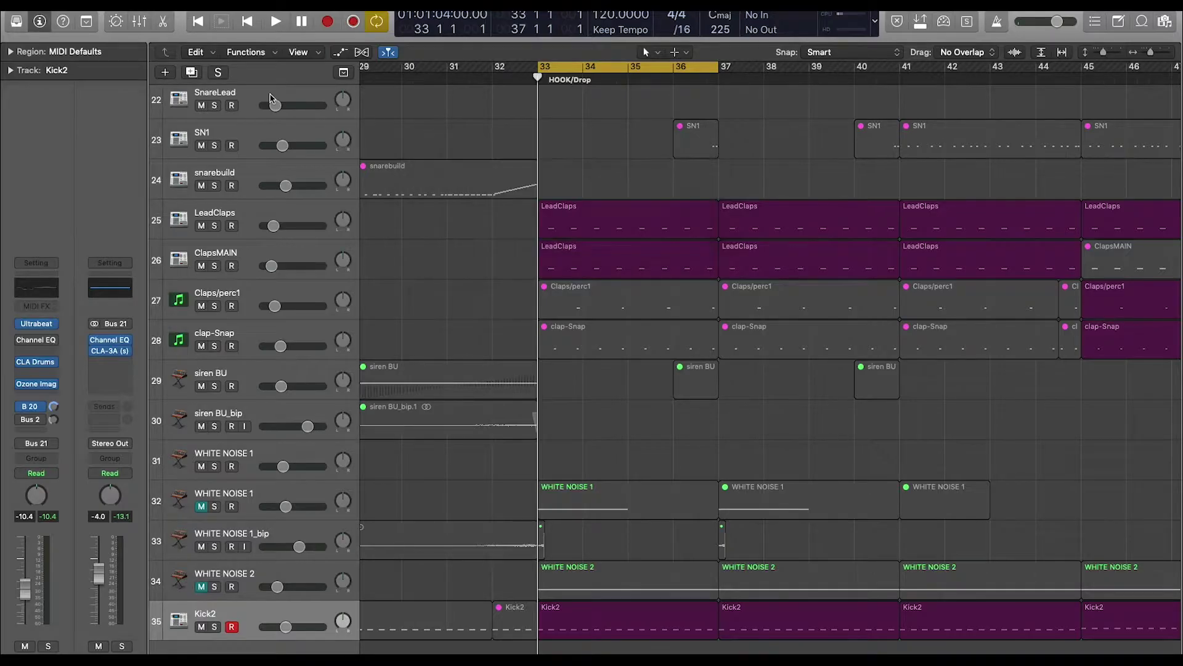
pyautogui.press('super+Tab')
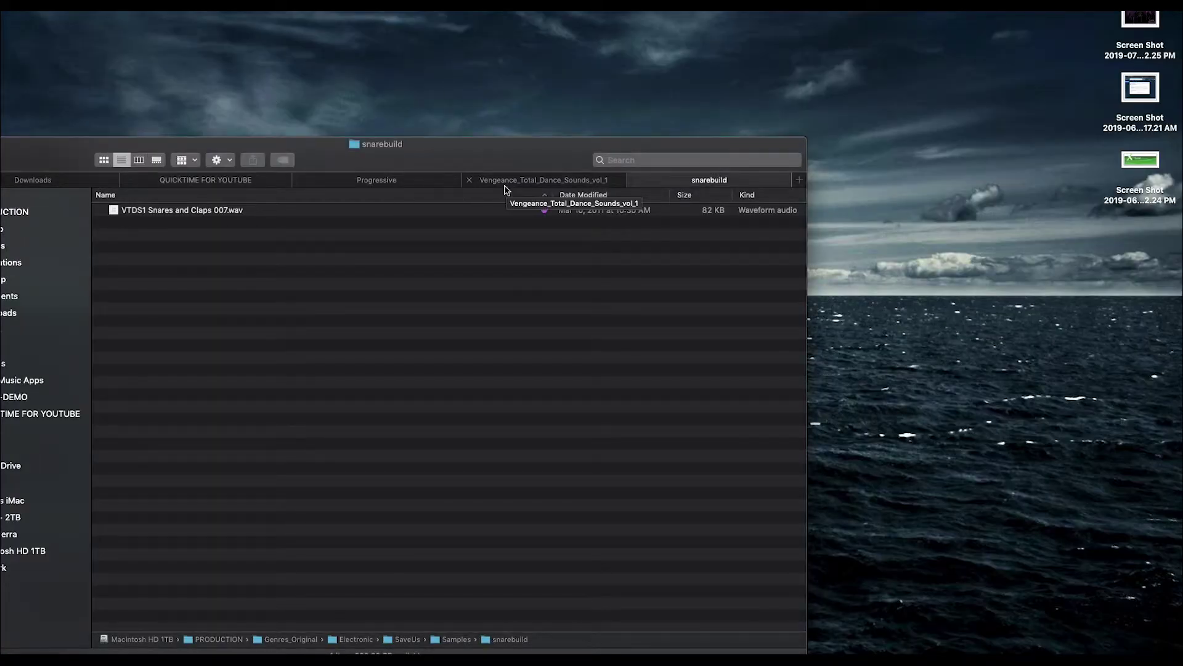
# Step: Stop playback and drag KICK_4TOTHEFLOOR.mid from Drums-Reggaeton onto track 16 near bar 161
pyautogui.press('super+t')
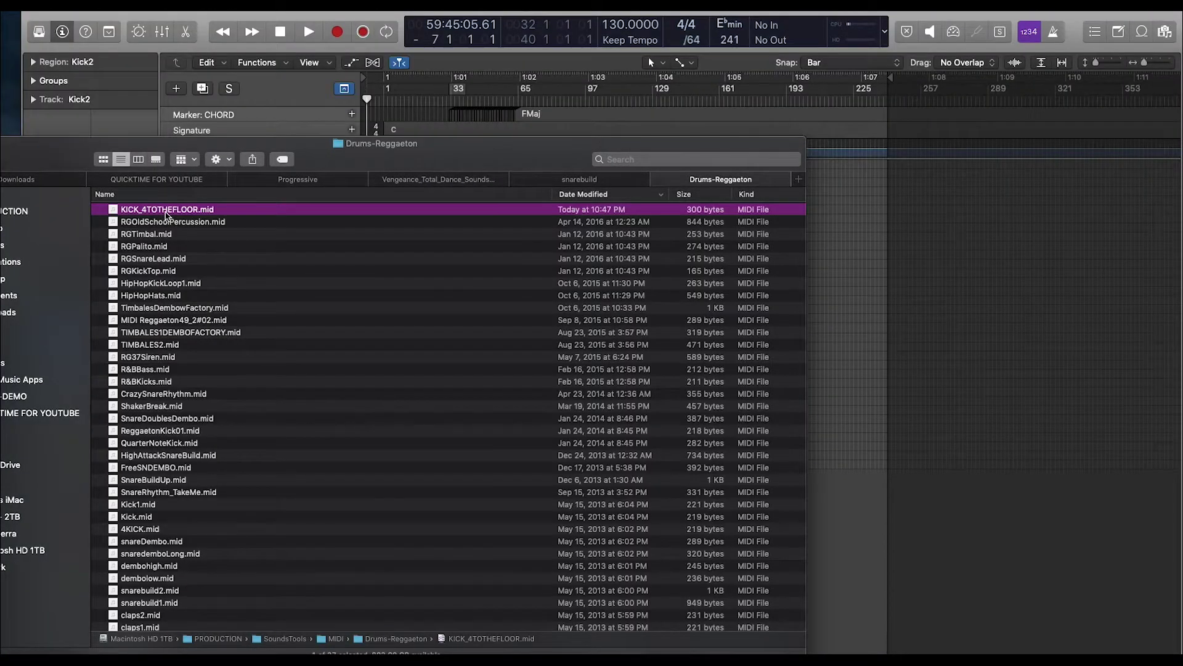
pyautogui.scroll(-3, 370, 400)
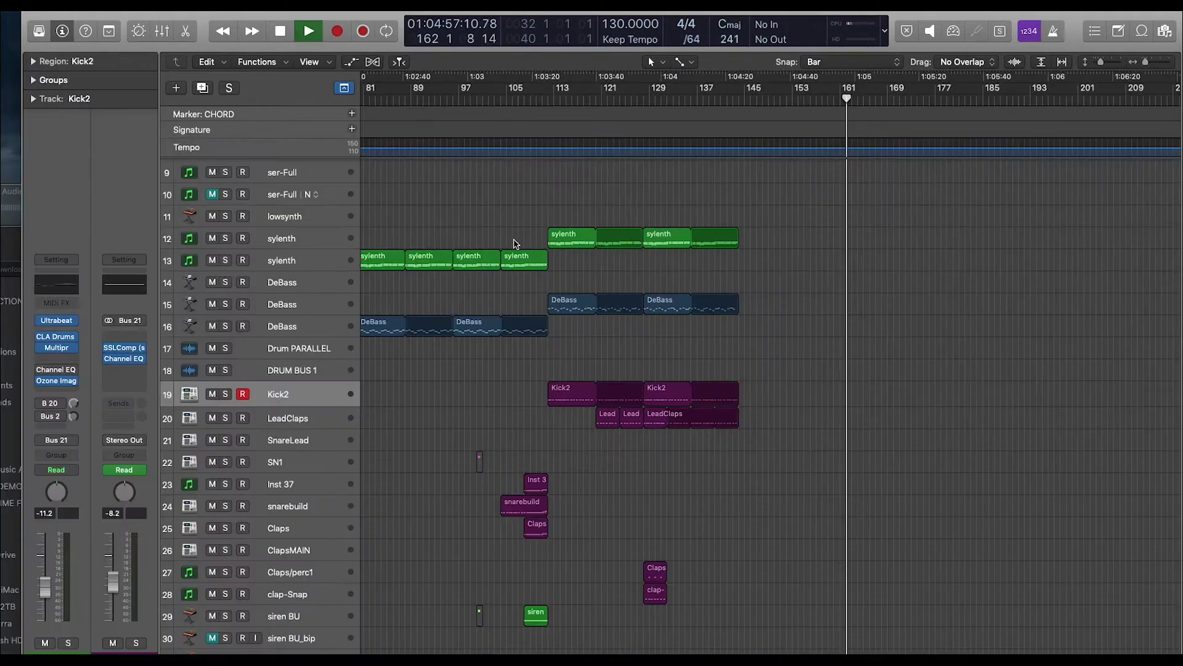
pyautogui.press('space')
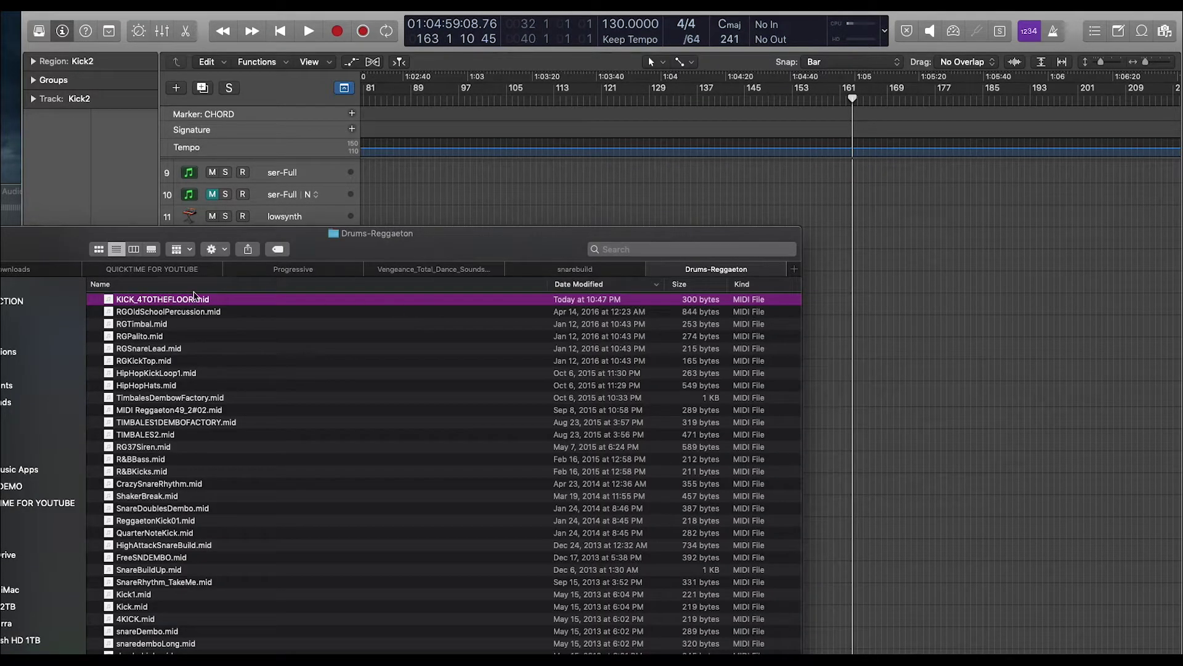
pyautogui.moveTo(174, 304); pyautogui.dragTo(829, 339)
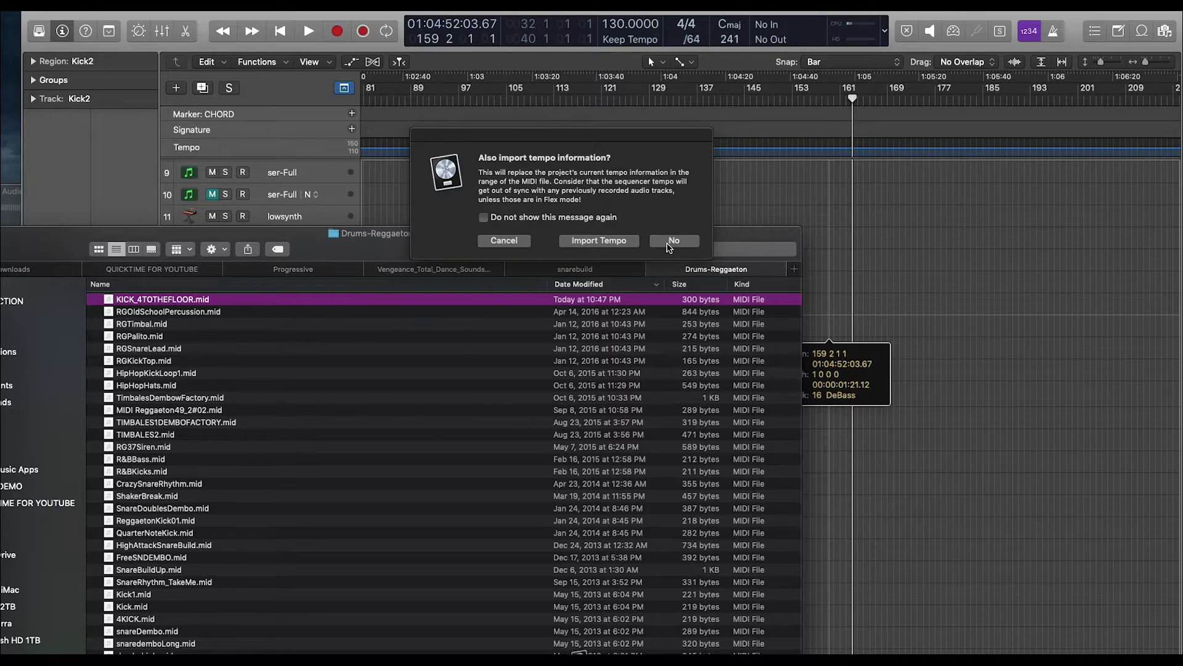
# Step: Decline importing tempo information for the kick file, then zoom the arrangement
pyautogui.click(669, 242)
pyautogui.scroll(4, 776, 431)
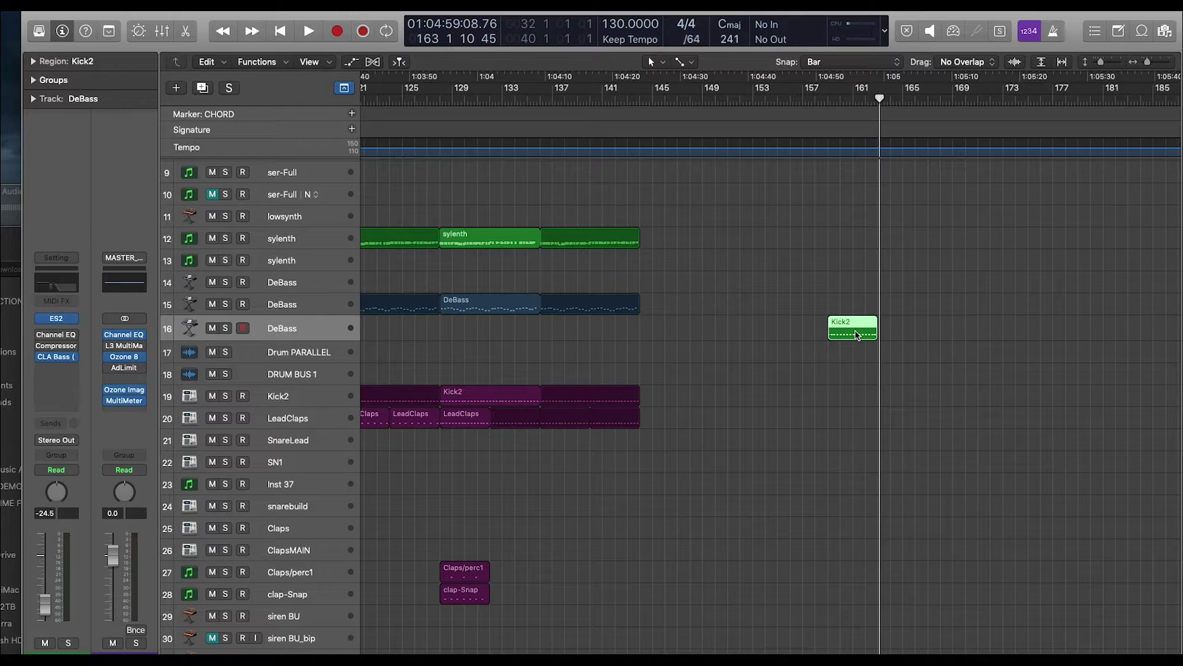
# Step: Move the Kick2 region to track 19 at bar 144, loop it and play it
pyautogui.moveTo(857, 335); pyautogui.dragTo(673, 395)
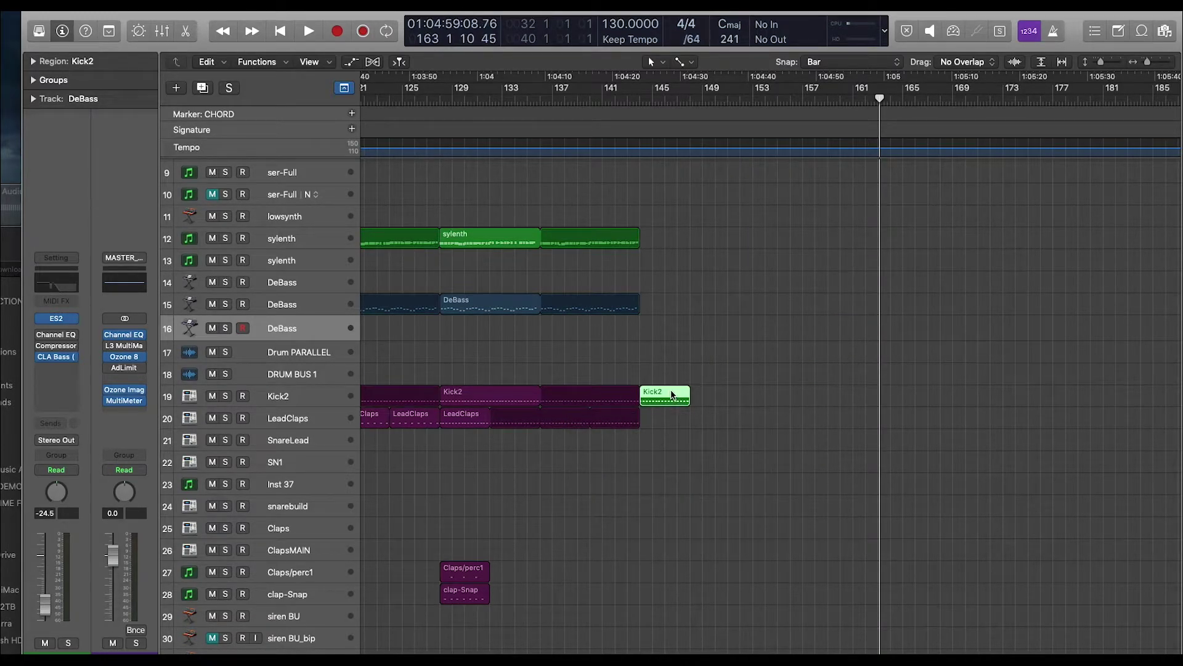
pyautogui.press('super+u')
pyautogui.press('z')
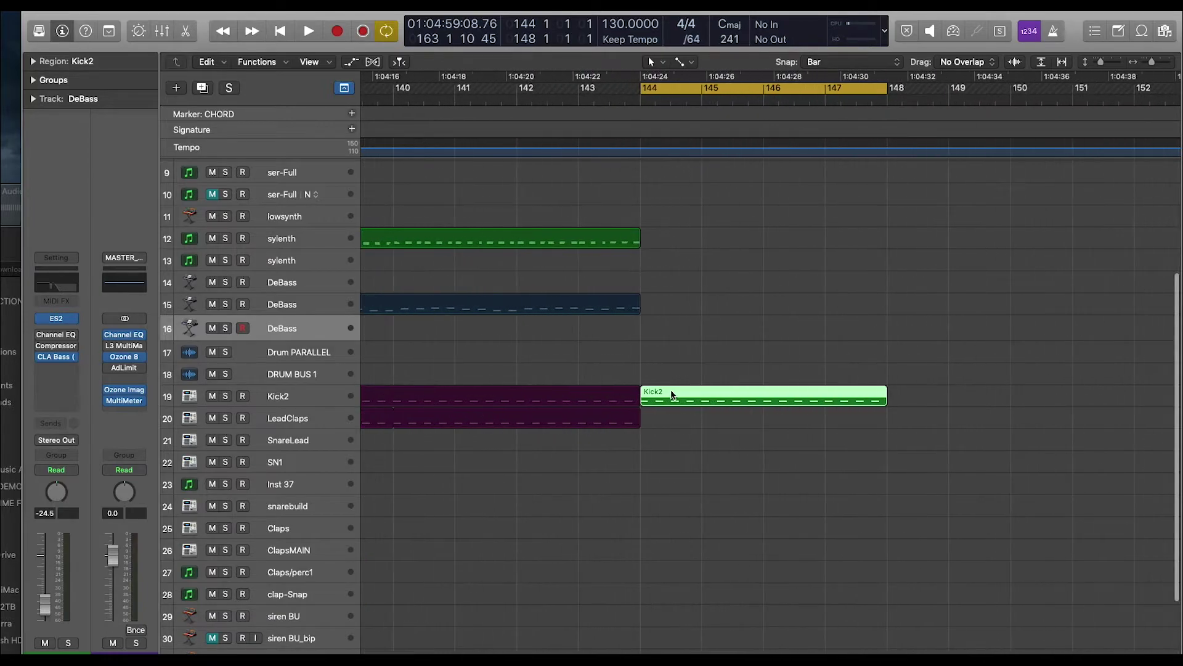
pyautogui.click(702, 461)
pyautogui.click(708, 403)
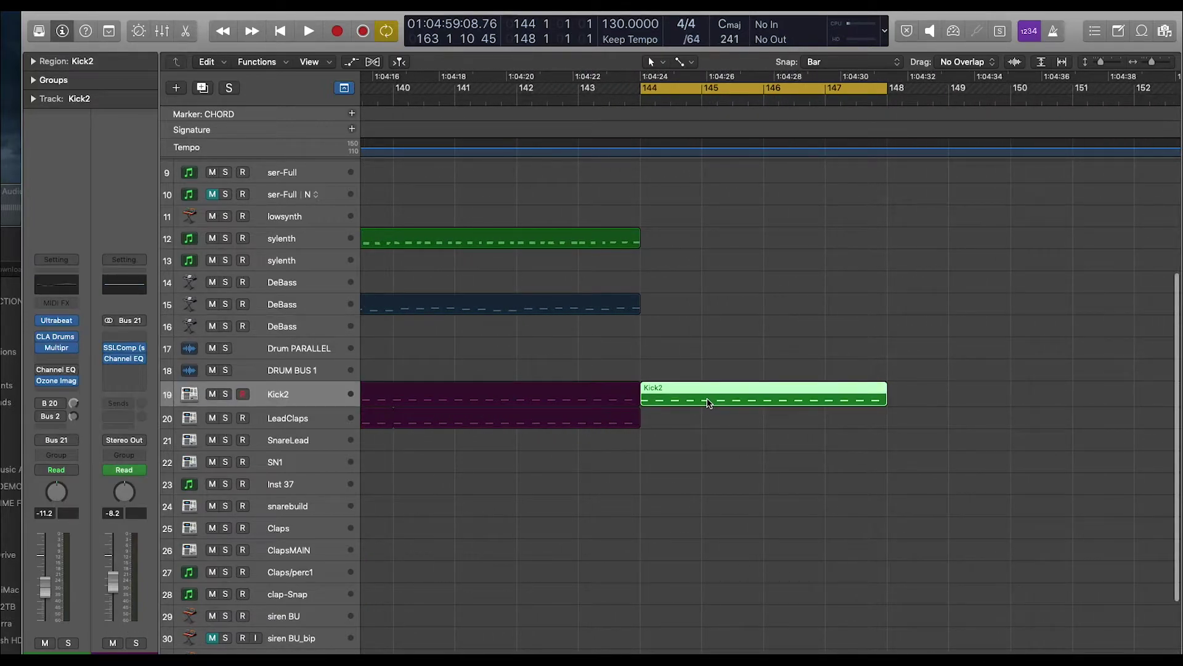
pyautogui.press('space')
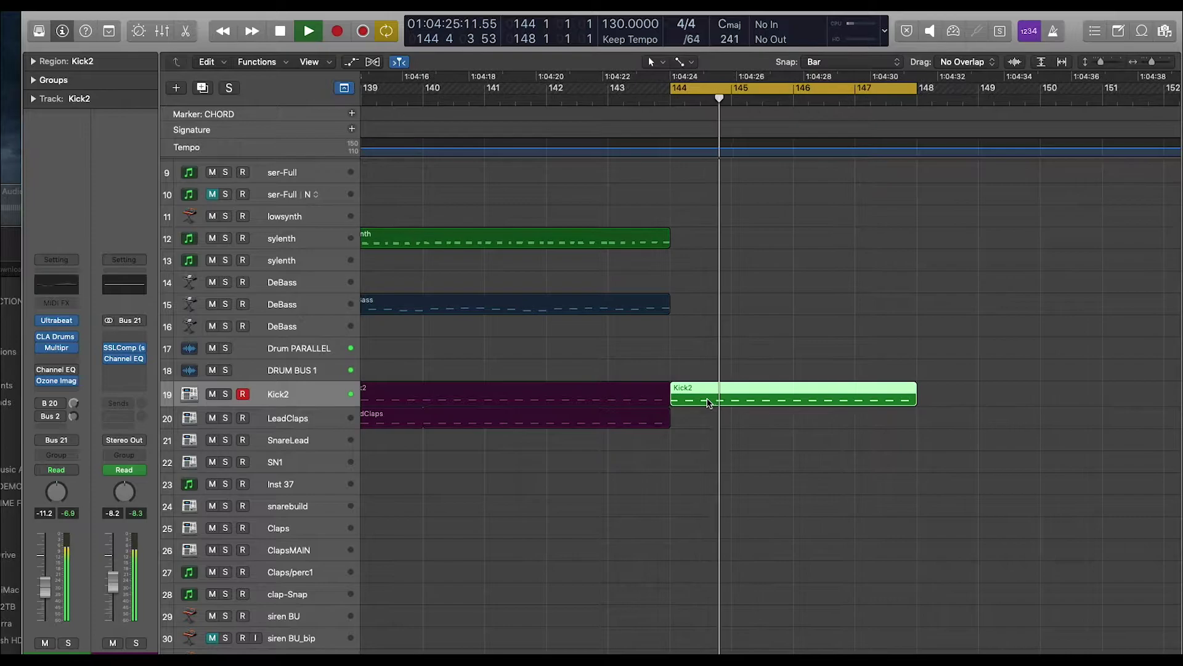
# Step: Shift all 16 Kick2 notes up to VEE3Kick194 in the Piano Roll, then close it
pyautogui.doubleClick(707, 402)
pyautogui.press('super+a')
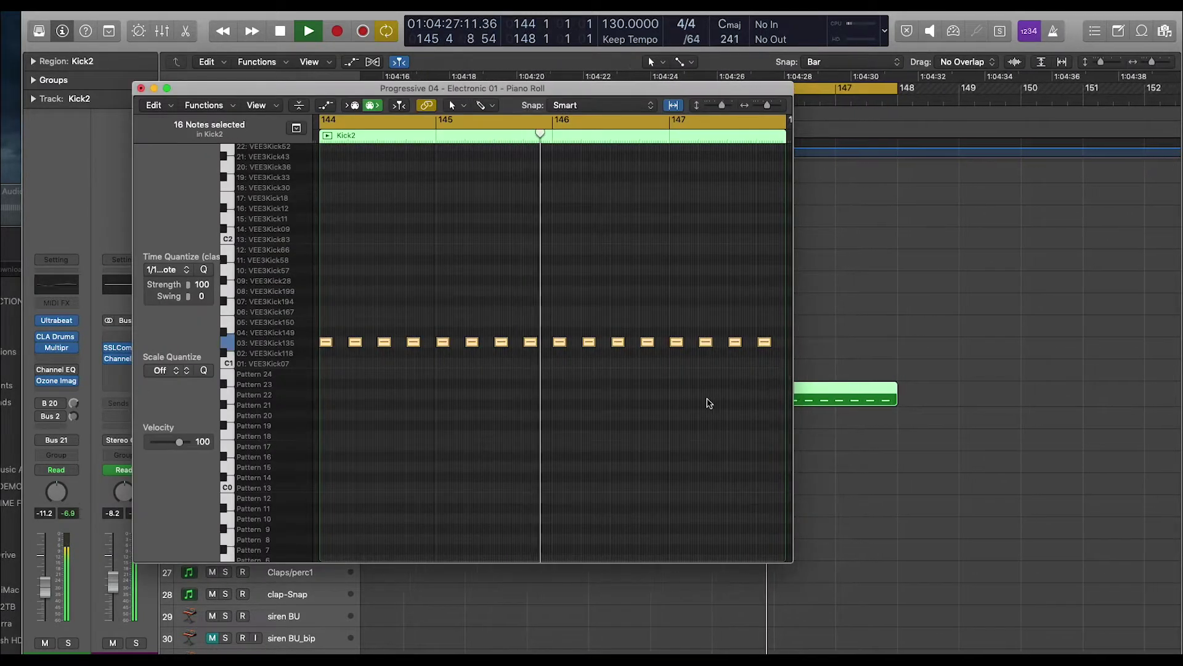
pyautogui.hotkey('alt', 'Up')
pyautogui.hotkey('alt', 'Up')
pyautogui.hotkey('alt', 'Up')
pyautogui.hotkey('alt', 'Up')
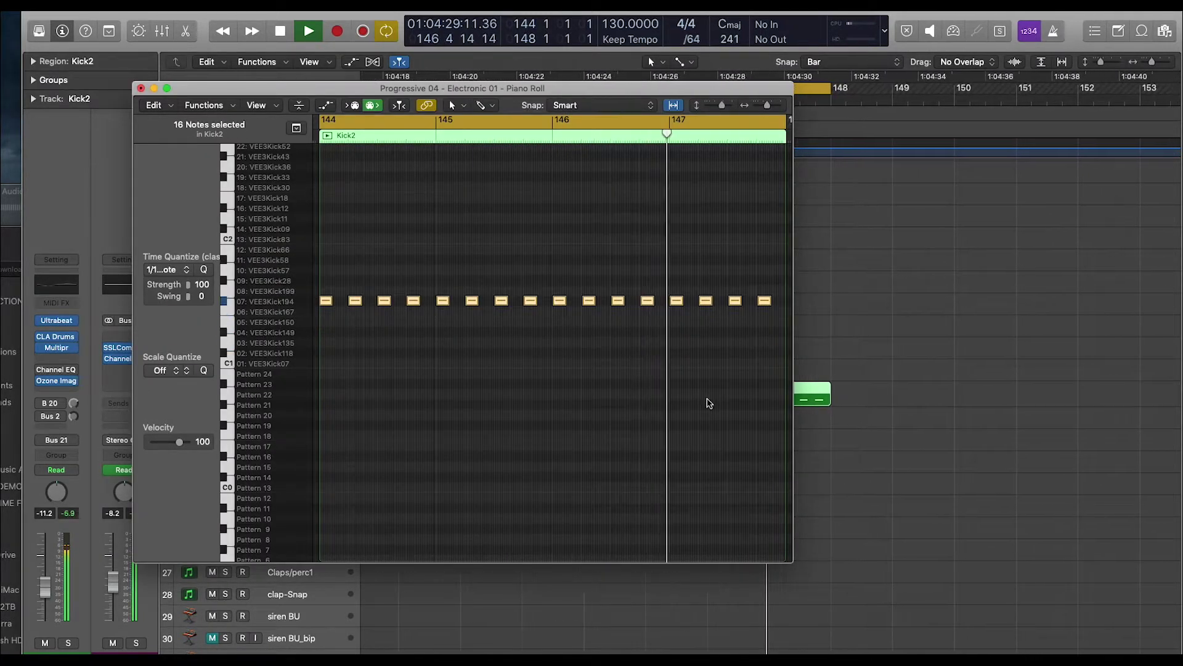
pyautogui.press('super+w')
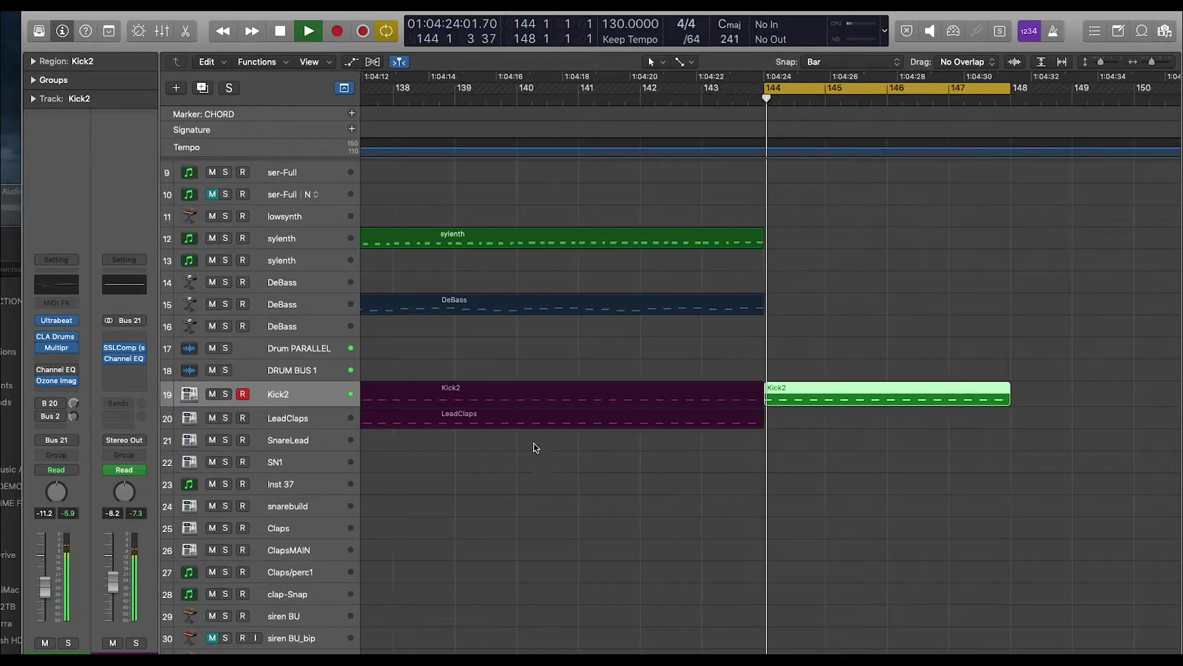
# Step: Move the Kick2 region up through LeadClaps, DeBass and sylenth, keeping automation in place
pyautogui.moveTo(747, 400); pyautogui.dragTo(747, 412)
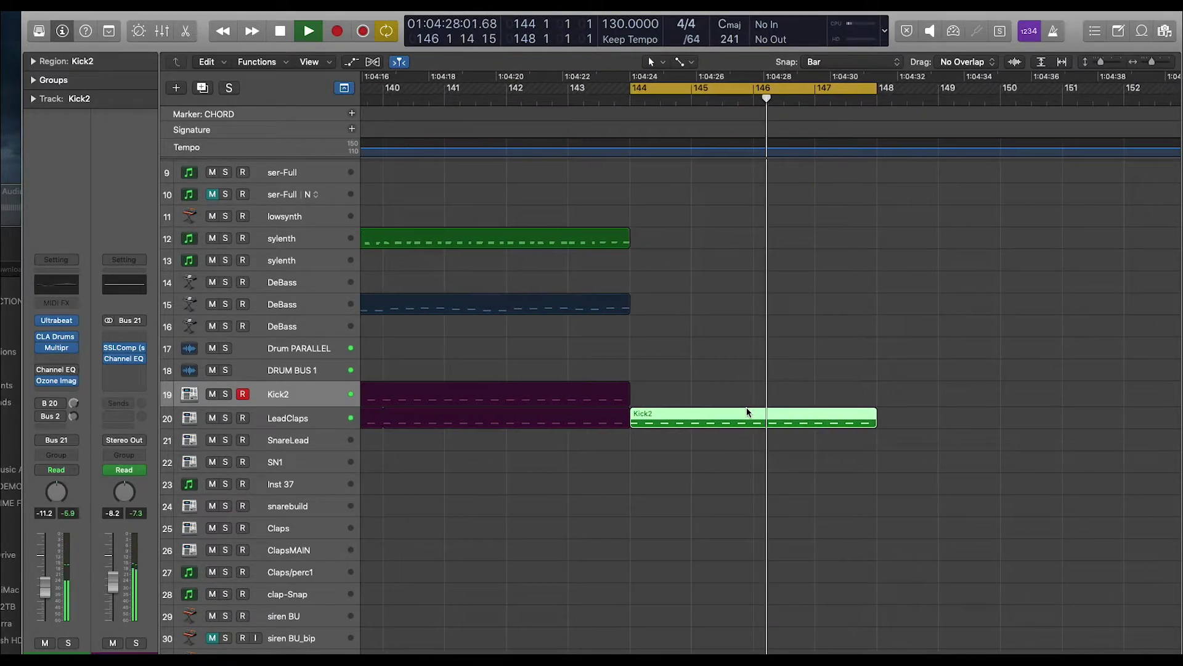
pyautogui.moveTo(692, 419); pyautogui.dragTo(612, 308)
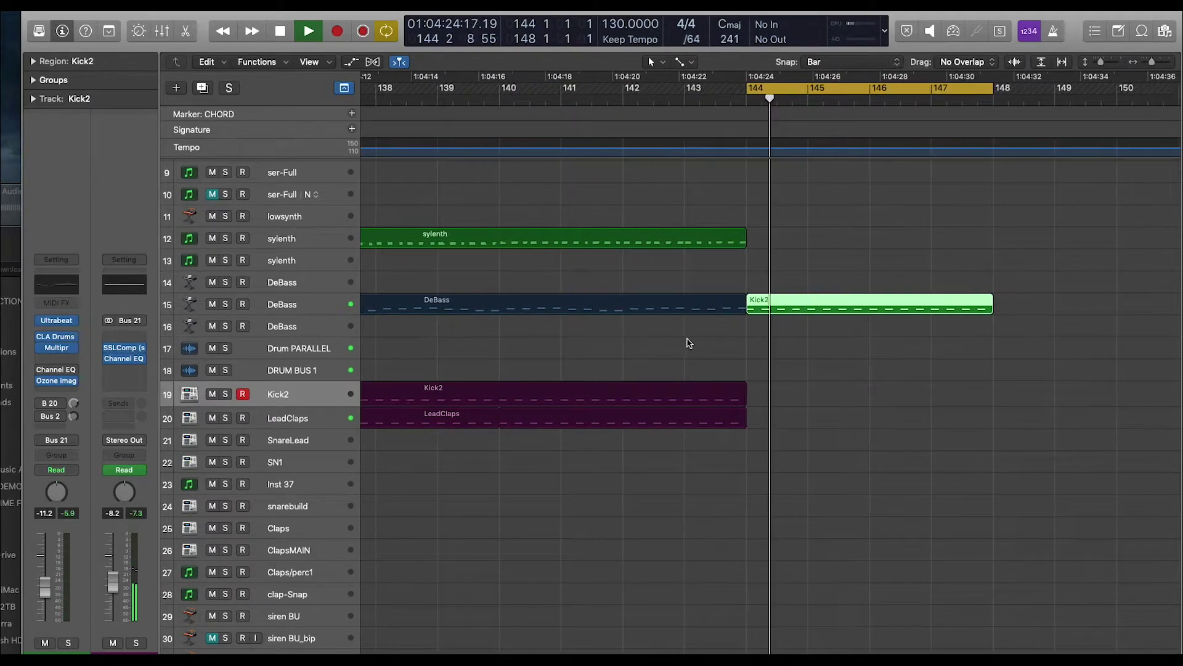
pyautogui.moveTo(726, 305); pyautogui.dragTo(672, 262)
pyautogui.moveTo(593, 263); pyautogui.dragTo(593, 247)
pyautogui.click(586, 217)
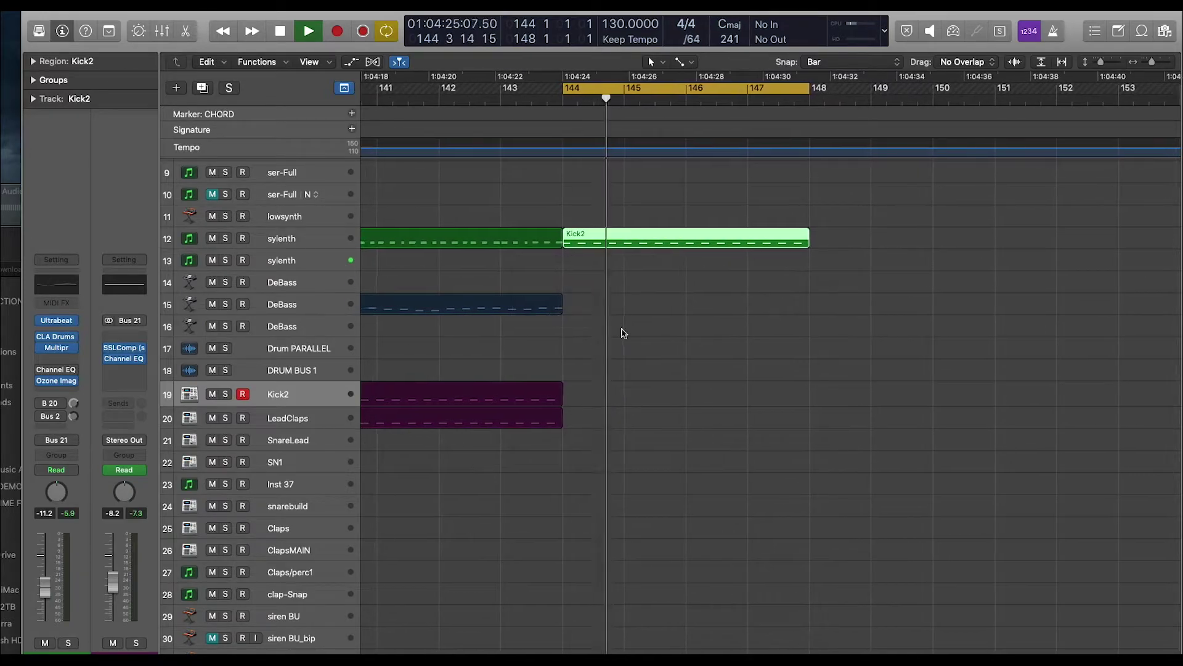
pyautogui.scroll(3, 623, 333)
# Step: Move the Kick2 region on through ser-Full and Arps1 to Trips1, then stop playback
pyautogui.moveTo(627, 305); pyautogui.dragTo(638, 243)
pyautogui.scroll(1, 678, 296)
pyautogui.scroll(2, 679, 296)
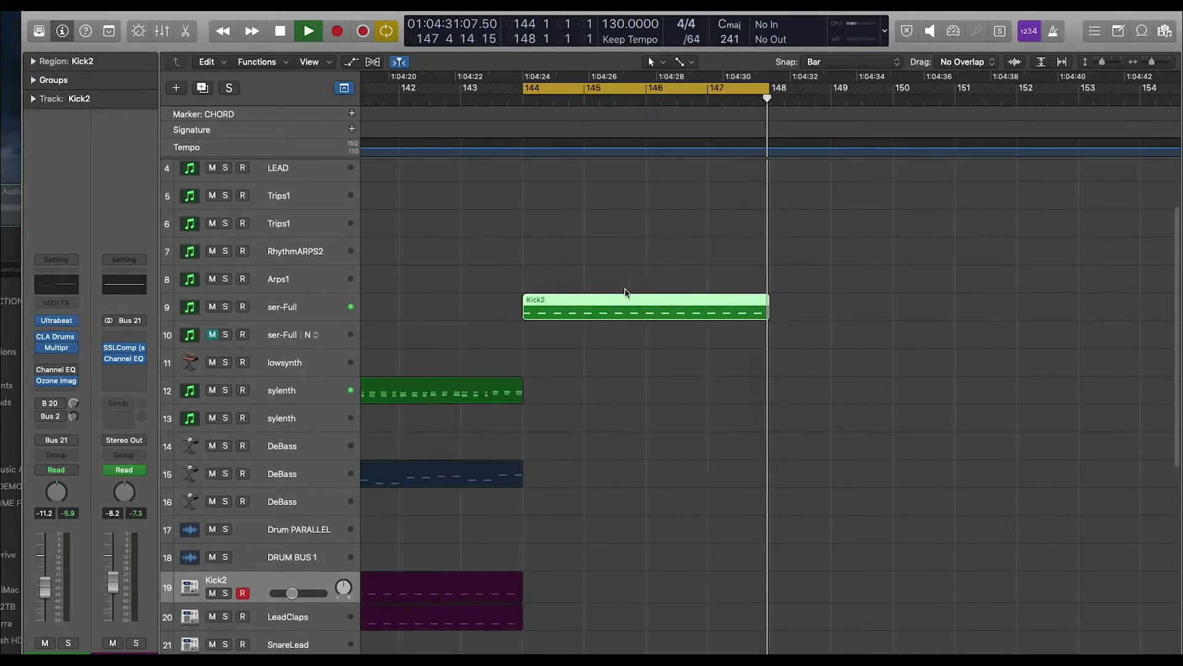
pyautogui.moveTo(781, 307); pyautogui.dragTo(781, 260)
pyautogui.scroll(2, 744, 368)
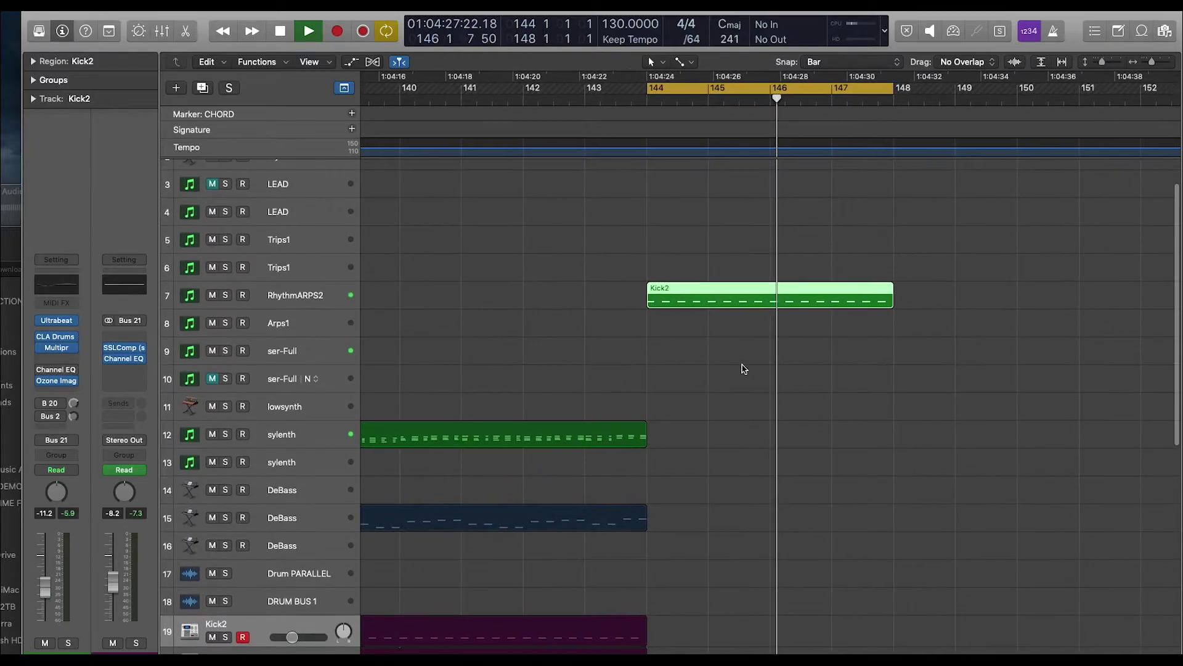
pyautogui.moveTo(709, 294); pyautogui.dragTo(706, 284)
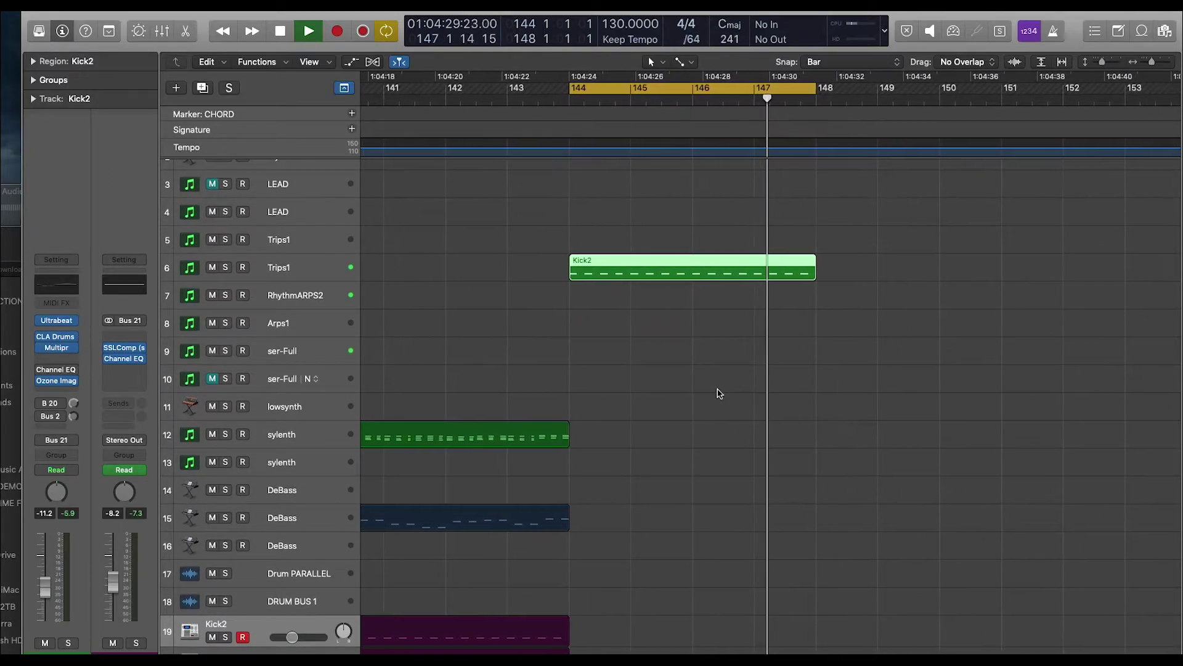
pyautogui.scroll(2, 716, 390)
pyautogui.press('space')
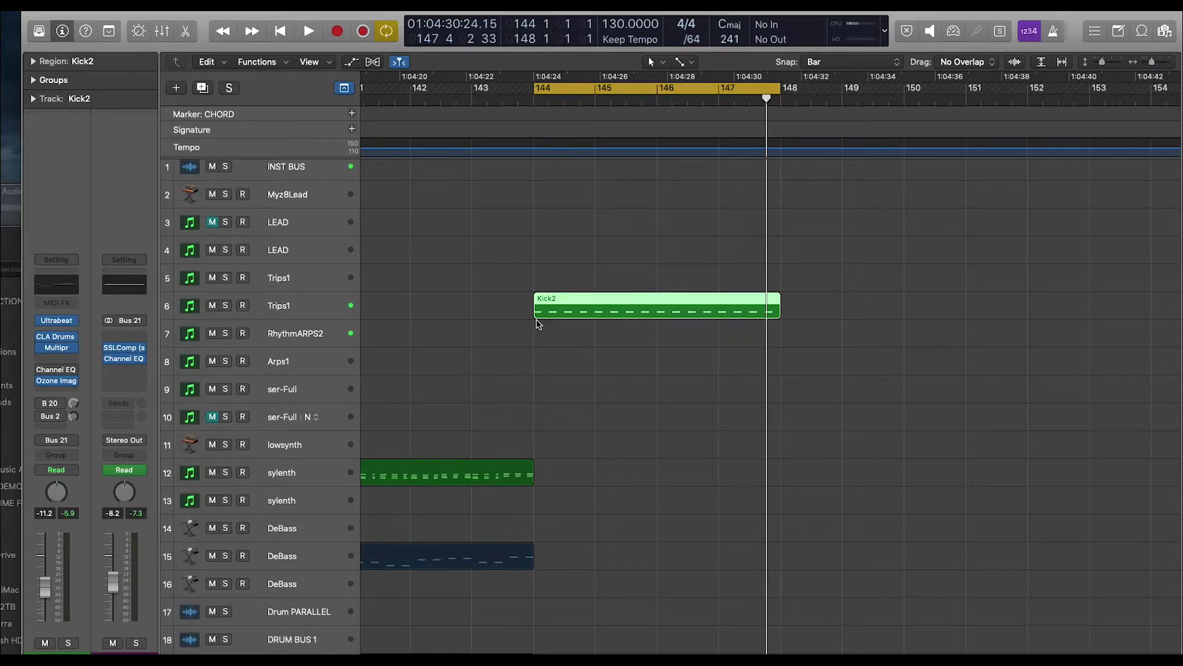
# Step: Copy the Trips1 Kick2 region to track 19 without automation, then open its Trips1 notes
pyautogui.doubleClick(536, 318)
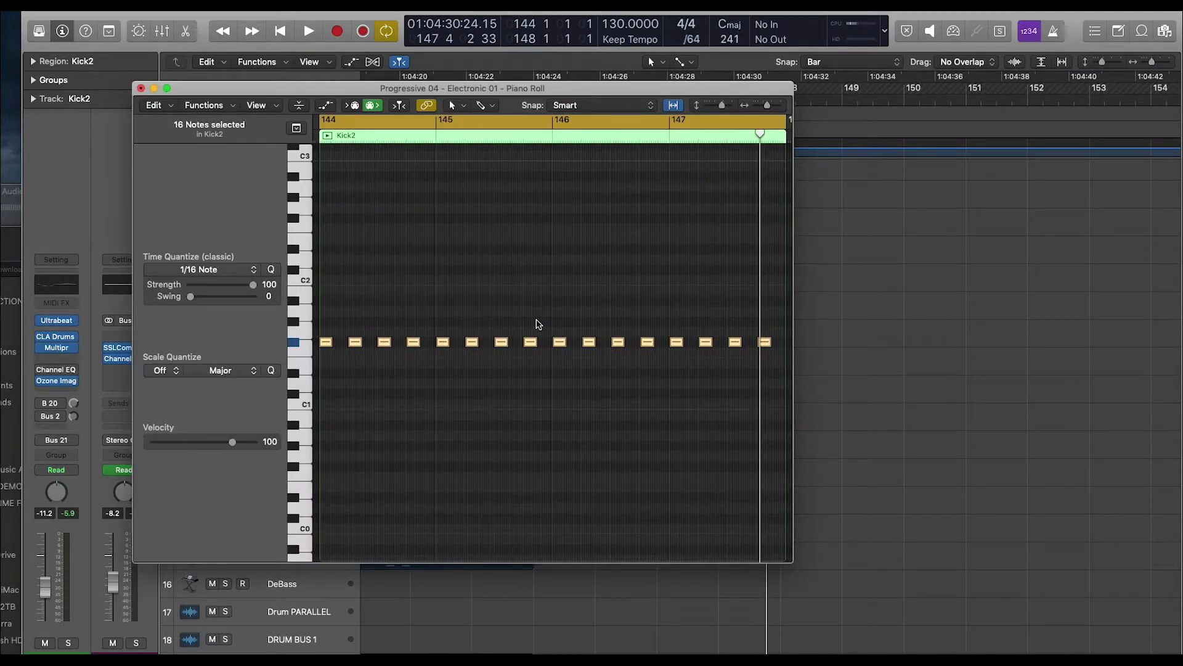
pyautogui.press('super+w')
pyautogui.moveTo(537, 316); pyautogui.dragTo(597, 583)
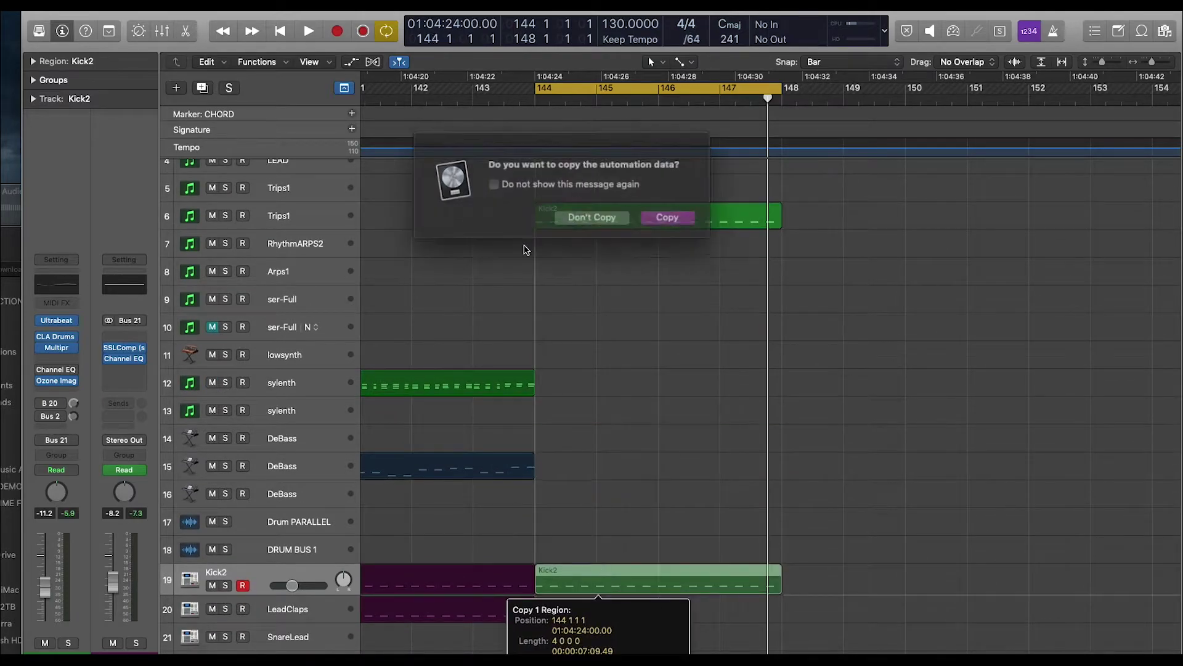
pyautogui.click(592, 219)
pyautogui.doubleClick(590, 222)
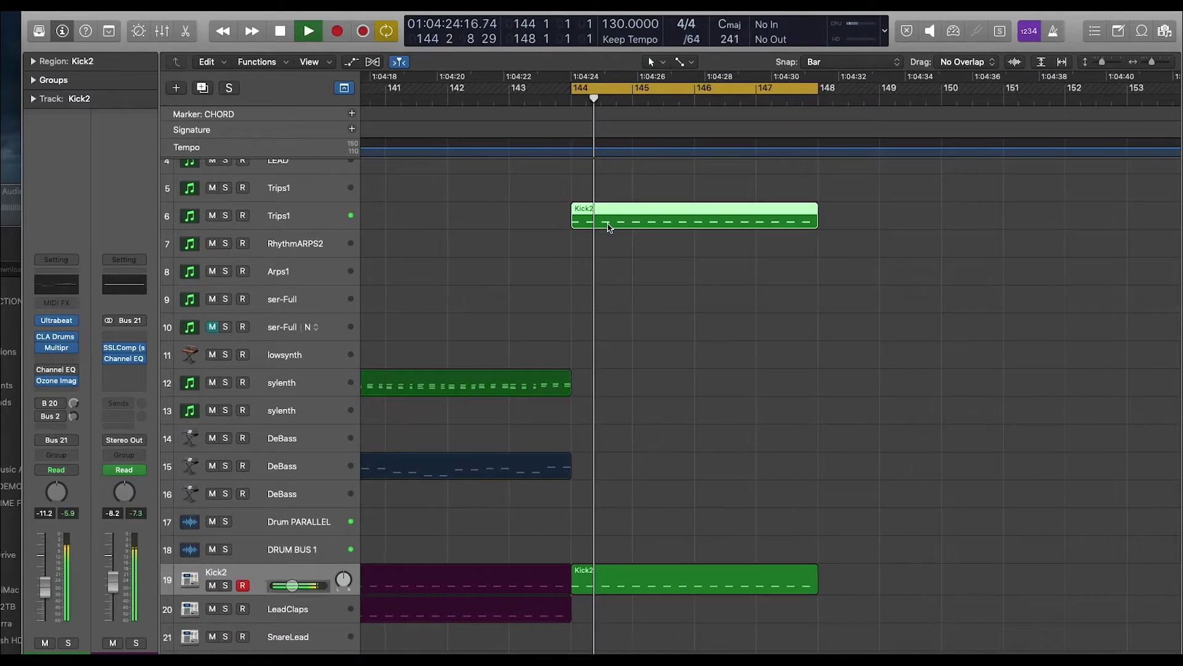
pyautogui.scroll(10, 528, 279)
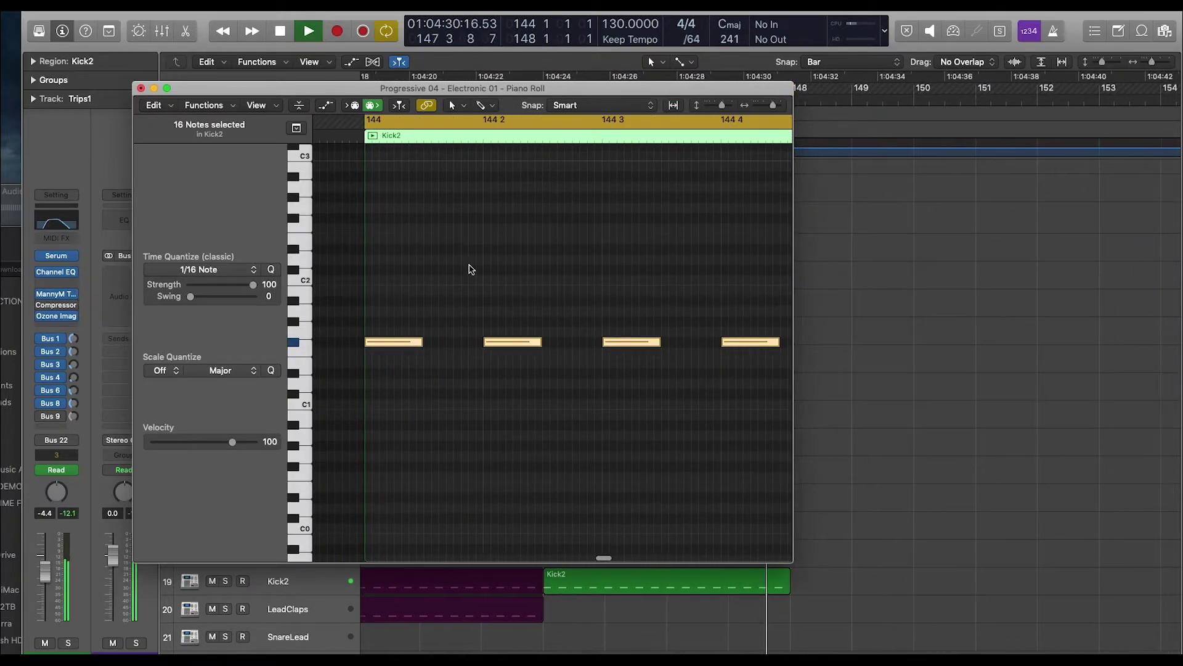
# Step: Drag the Trips1 Kick2 notes one 16th later onto the offbeats and close the Piano Roll
pyautogui.moveTo(397, 339); pyautogui.dragTo(457, 345)
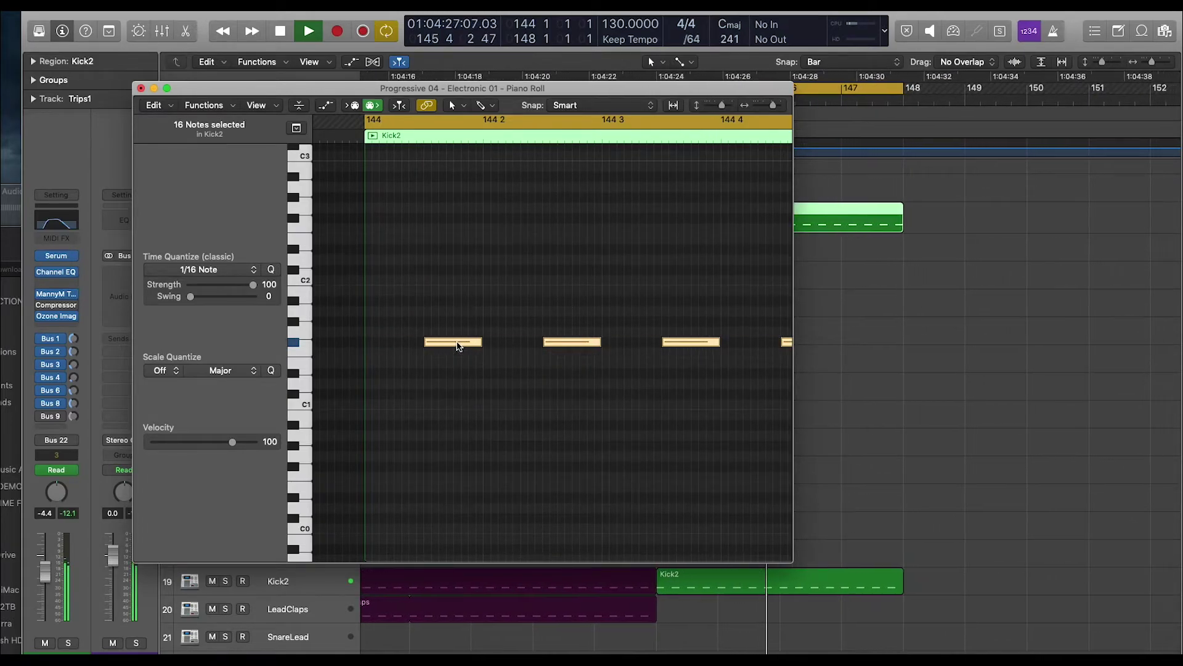
pyautogui.press('super+w')
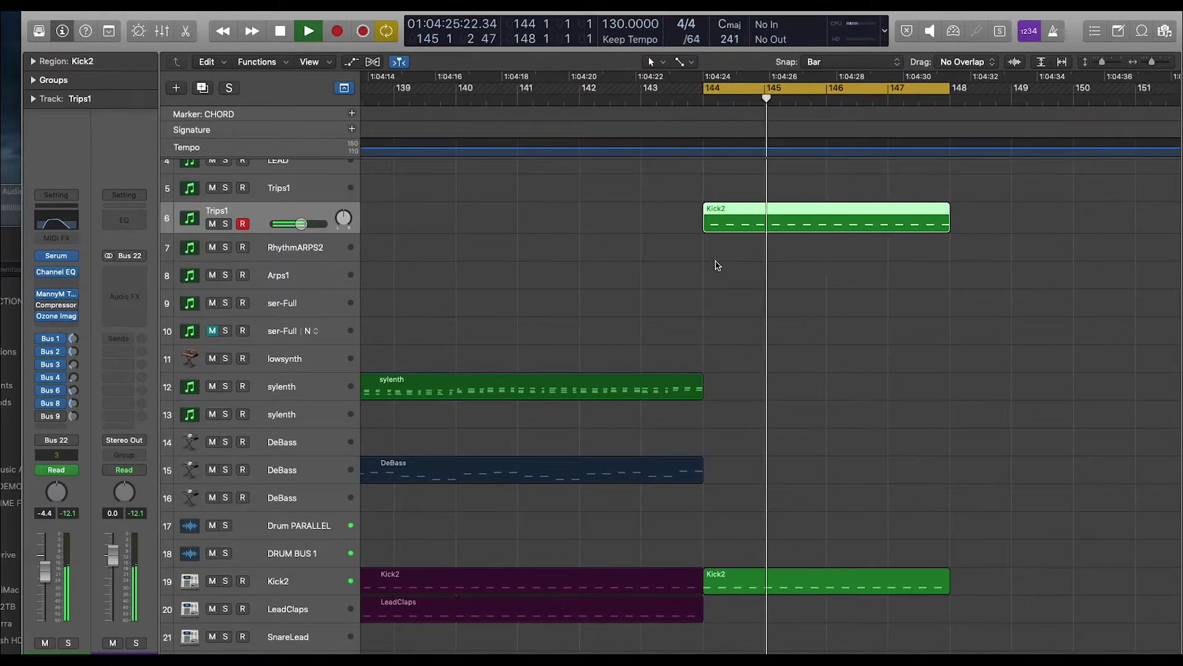
# Step: Copy the Kick2 region from Trips1 to DeBass track 15 at bar 144, choosing Don't Copy
pyautogui.moveTo(717, 225); pyautogui.dragTo(717, 462)
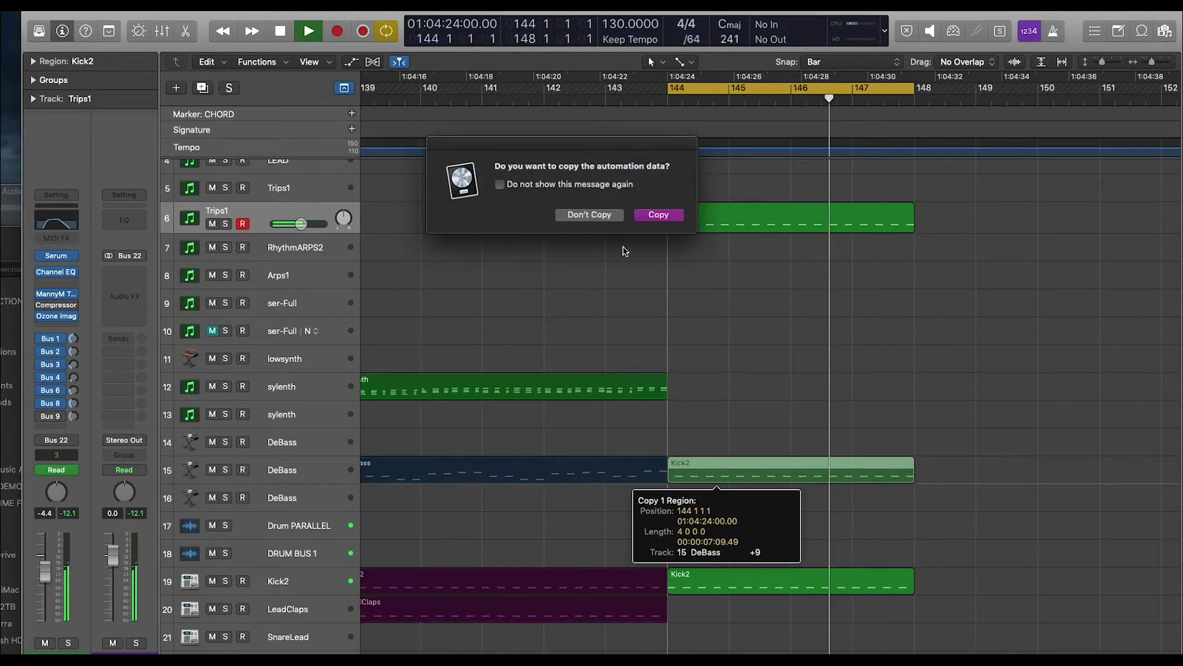
pyautogui.click(603, 215)
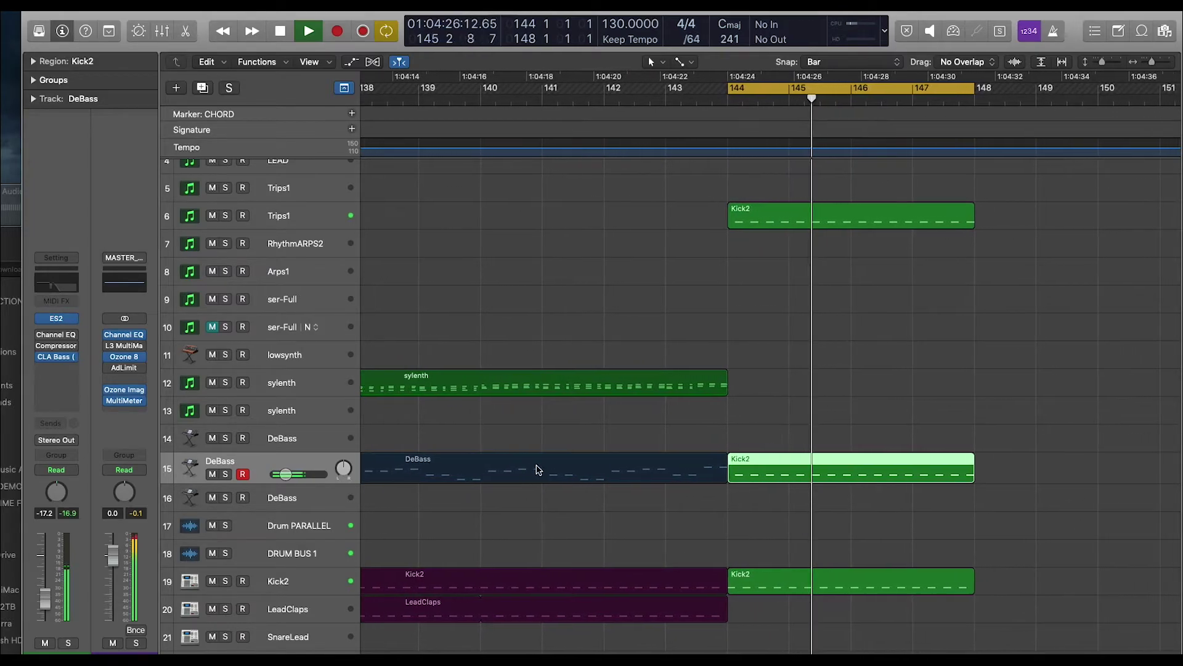
# Step: Mute Trips1, solo DeBass and Kick2, and select the Kick2 region on track 19
pyautogui.click(212, 216)
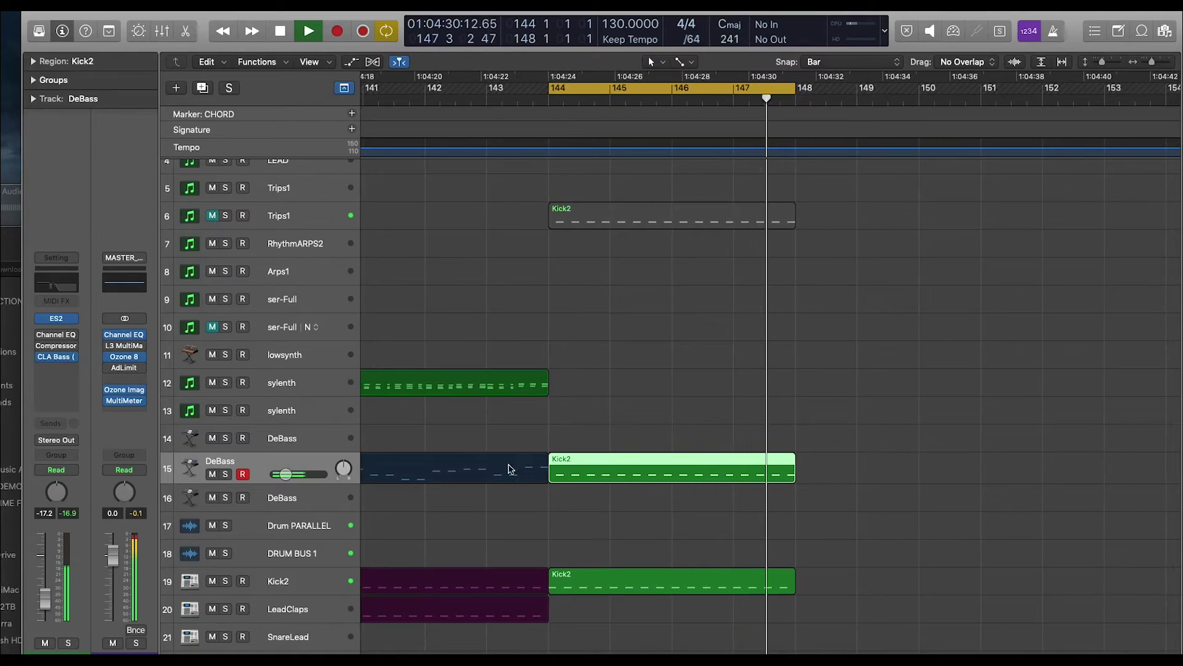
pyautogui.click(225, 474)
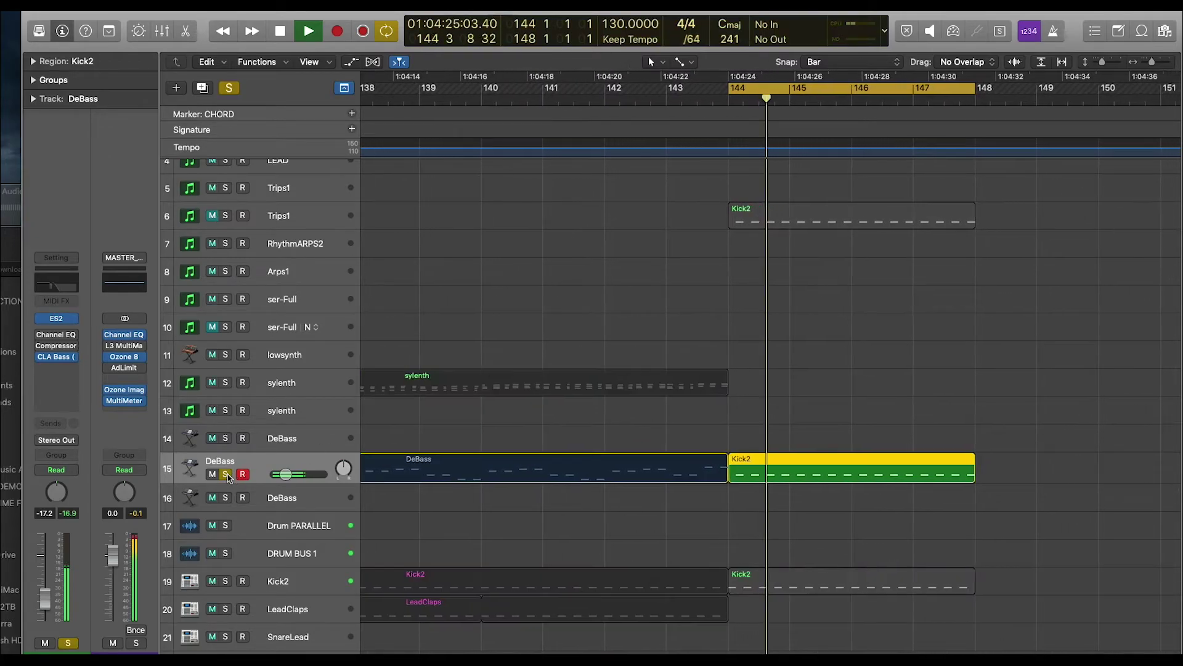
pyautogui.click(231, 584)
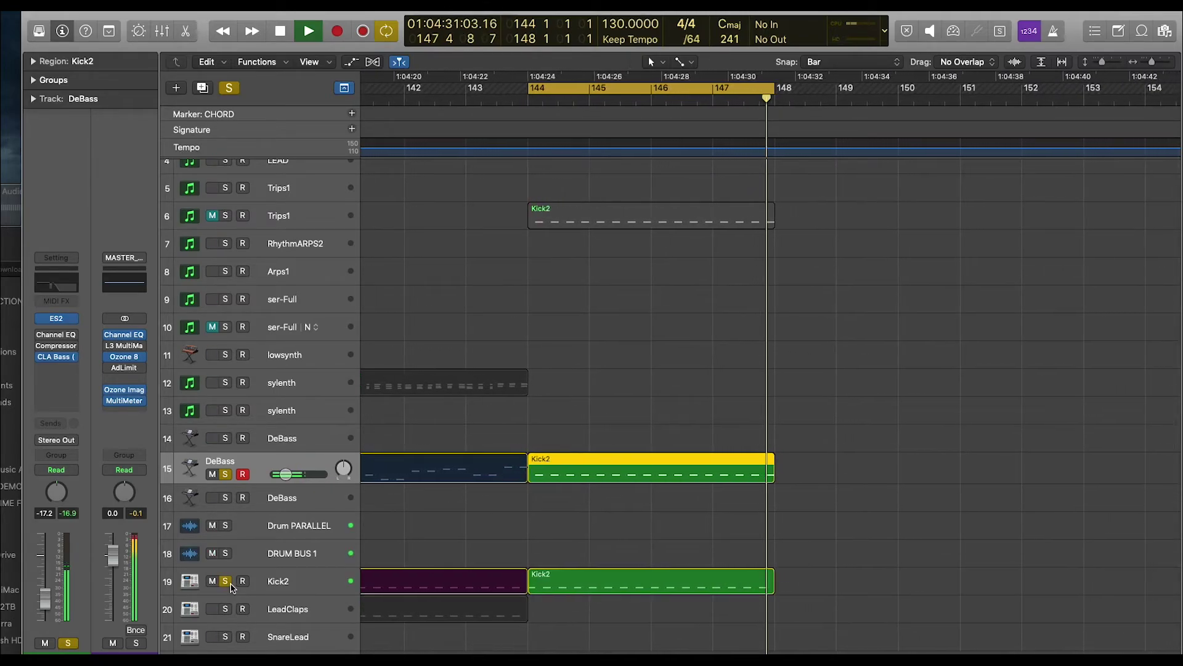
pyautogui.click(839, 586)
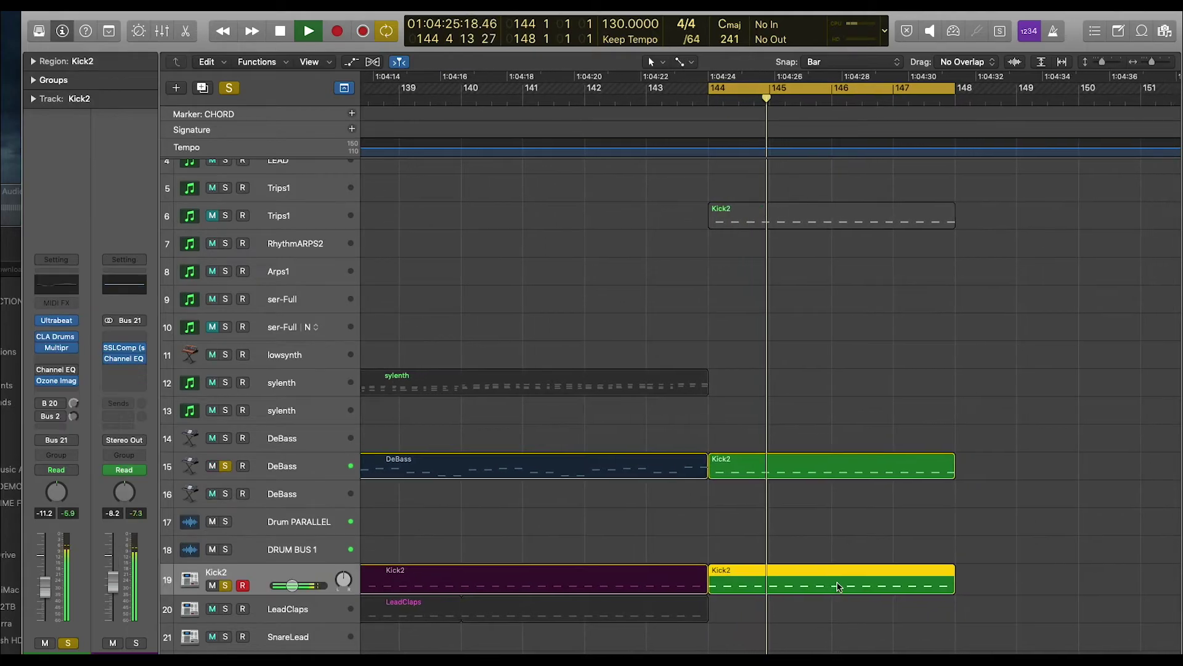
# Step: Transpose the Kick2 region's notes down to VEE3Kick135, then clear the DeBass and Kick2 solos
pyautogui.doubleClick(838, 585)
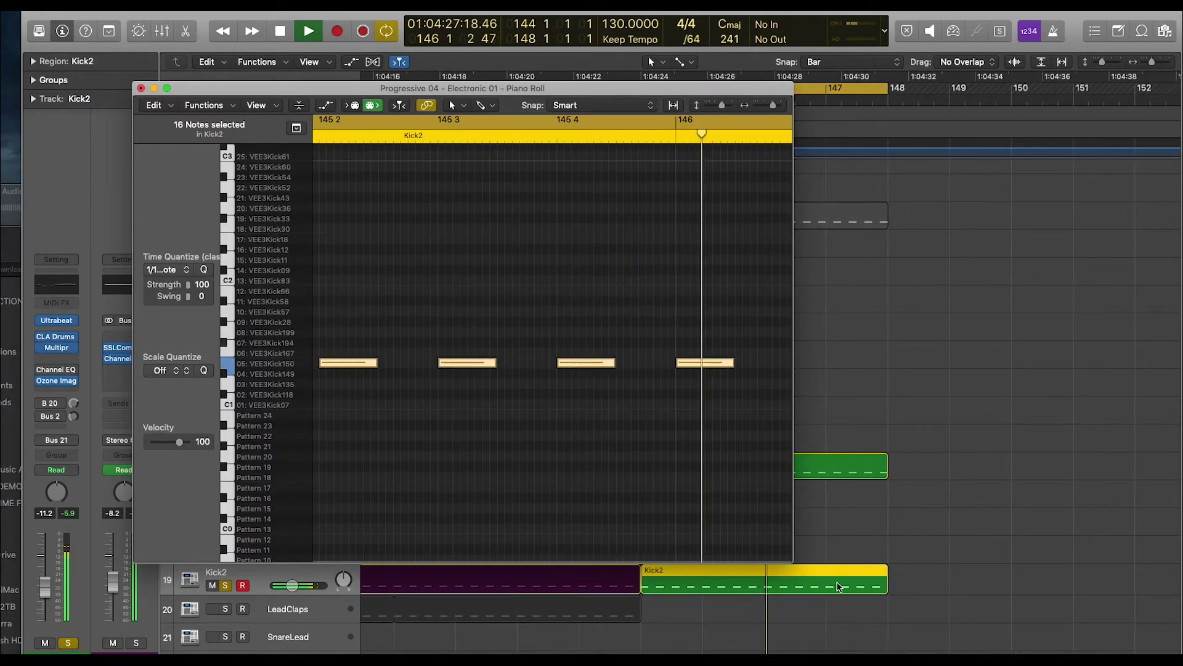
pyautogui.hotkey('alt', 'Down')
pyautogui.hotkey('alt', 'Down')
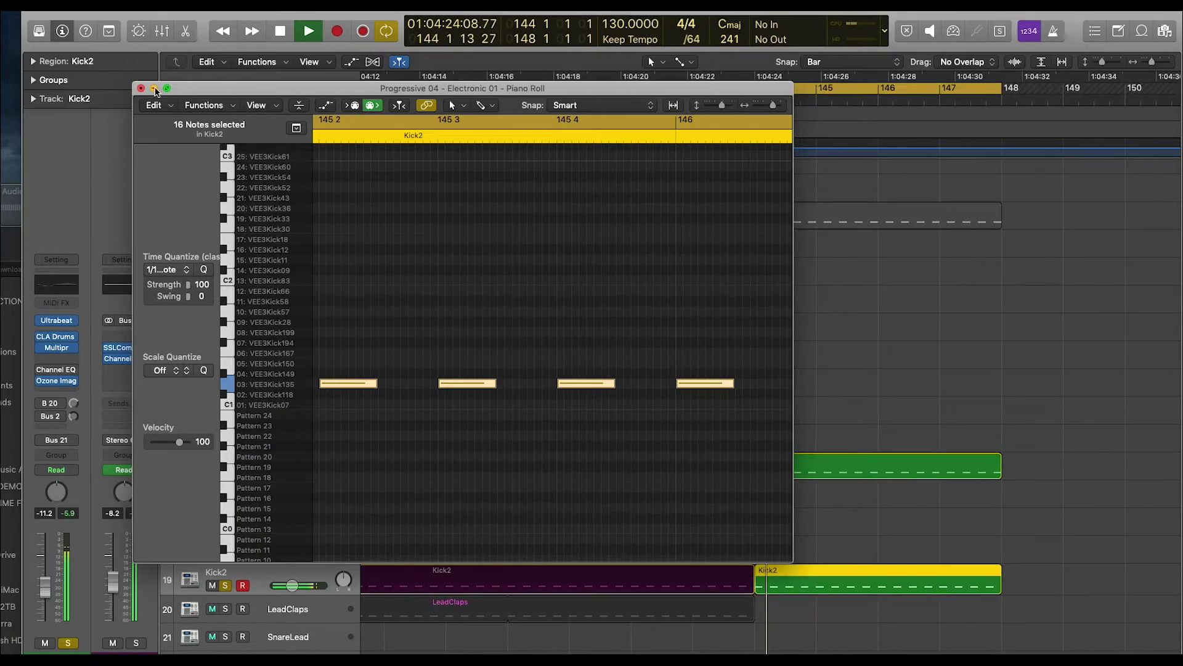
pyautogui.press('super+w')
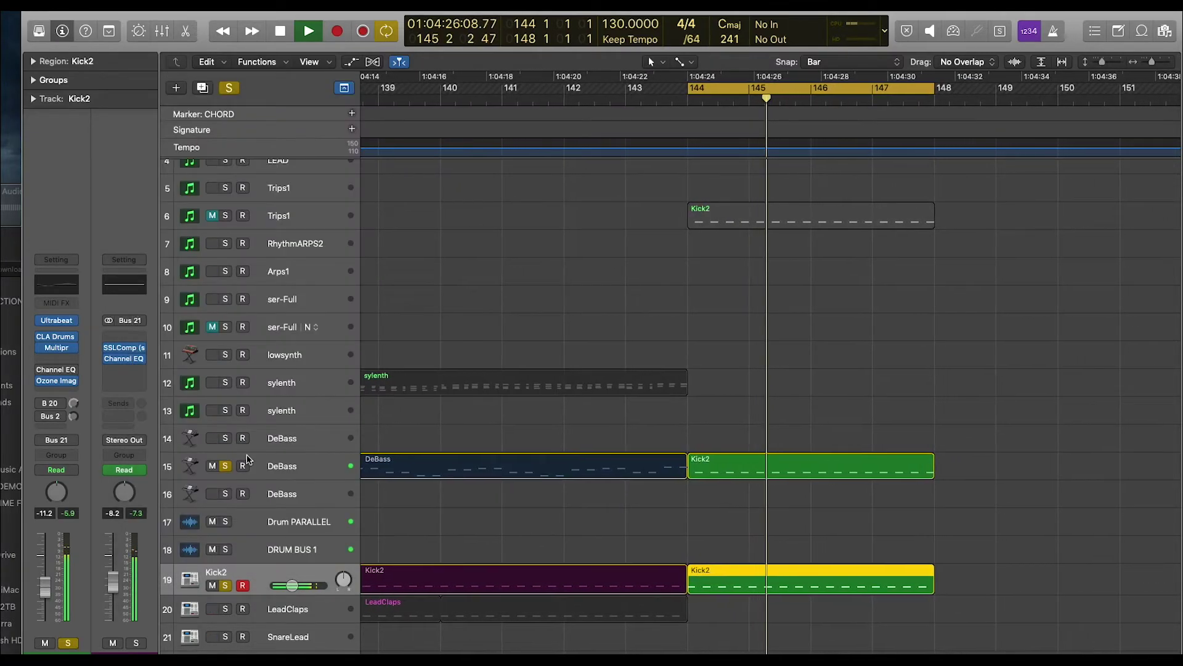
pyautogui.hotkey('ctrl', 's')
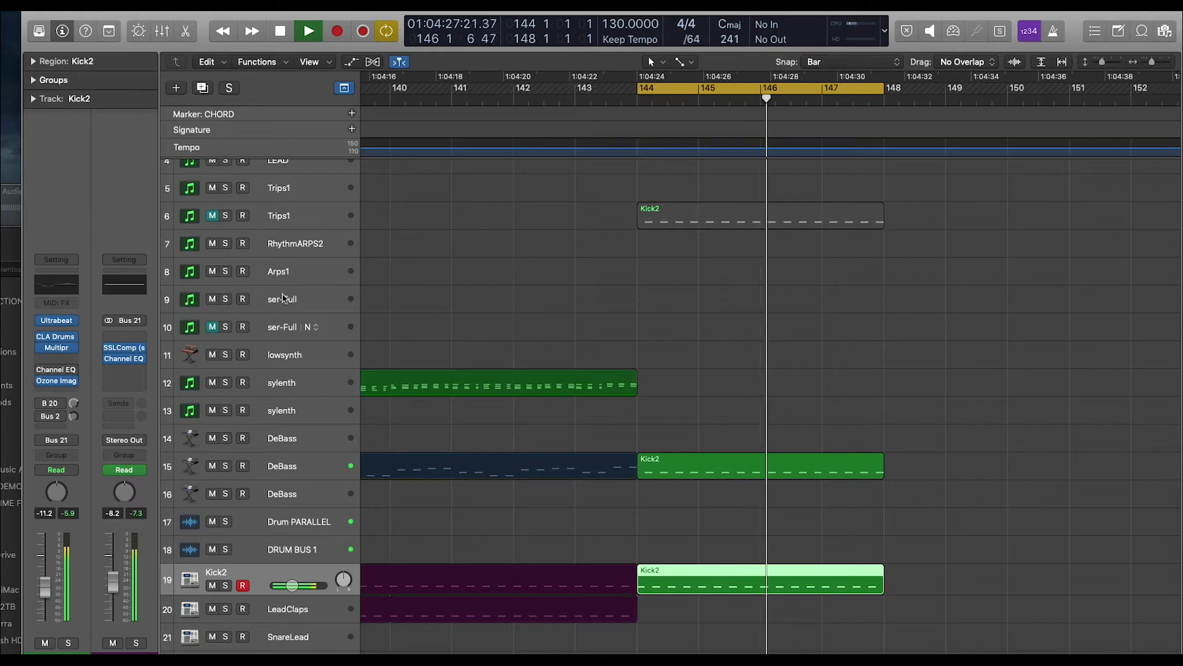
# Step: Unmute Trips1, move its Kick2 region to LEAD track 4 at bar 144, and lower the LEAD fader
pyautogui.click(212, 216)
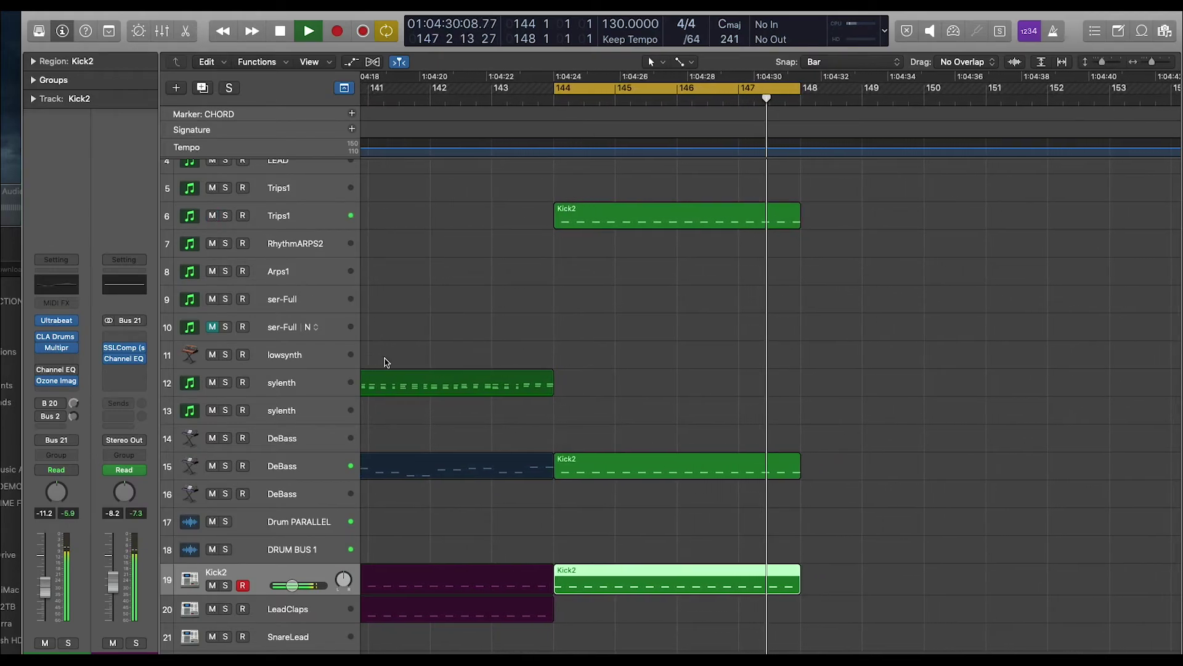
pyautogui.scroll(3, 386, 364)
pyautogui.moveTo(770, 262); pyautogui.dragTo(767, 222)
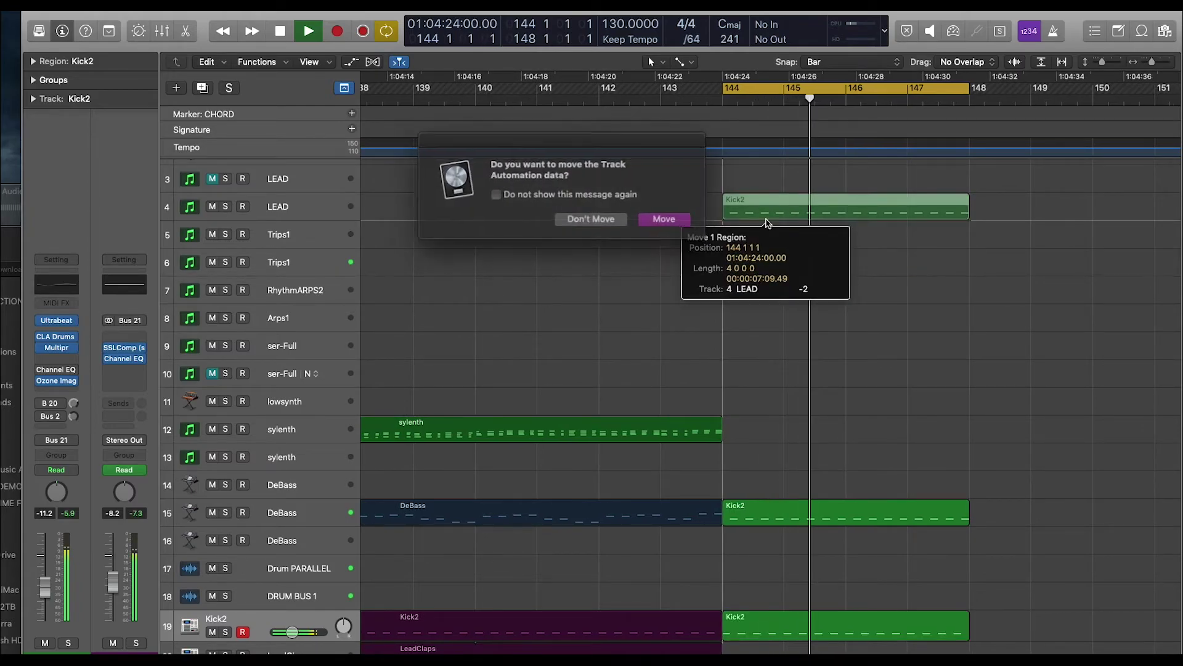
pyautogui.click(606, 221)
pyautogui.scroll(-1, 619, 329)
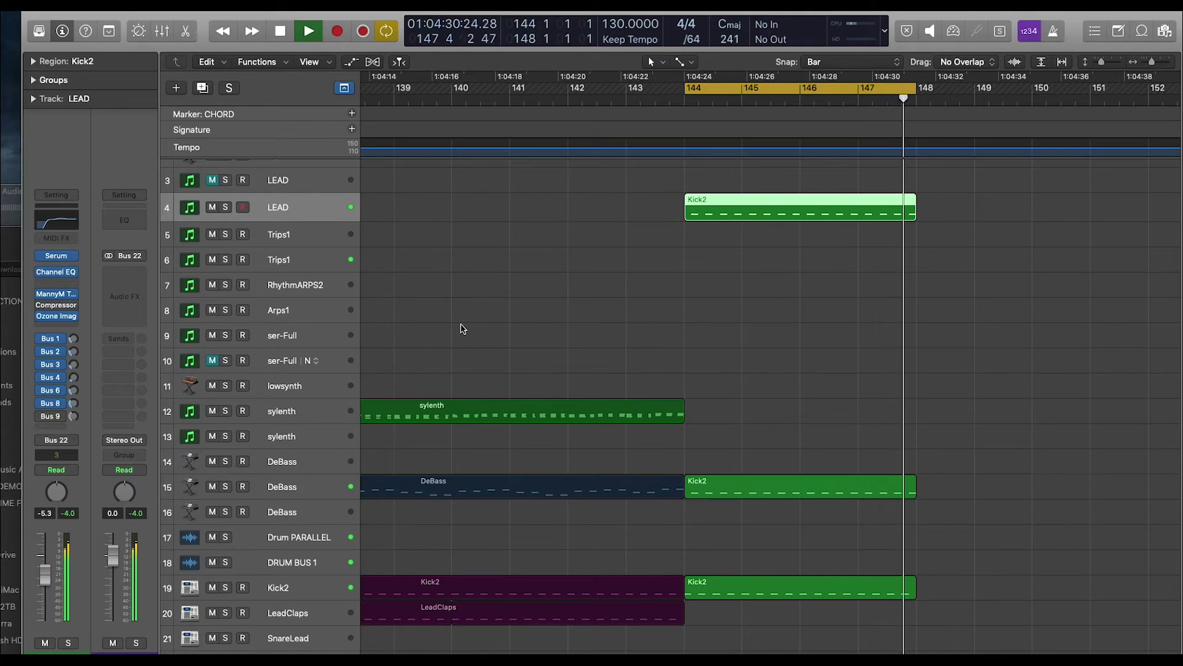
pyautogui.moveTo(44, 574); pyautogui.dragTo(45, 583)
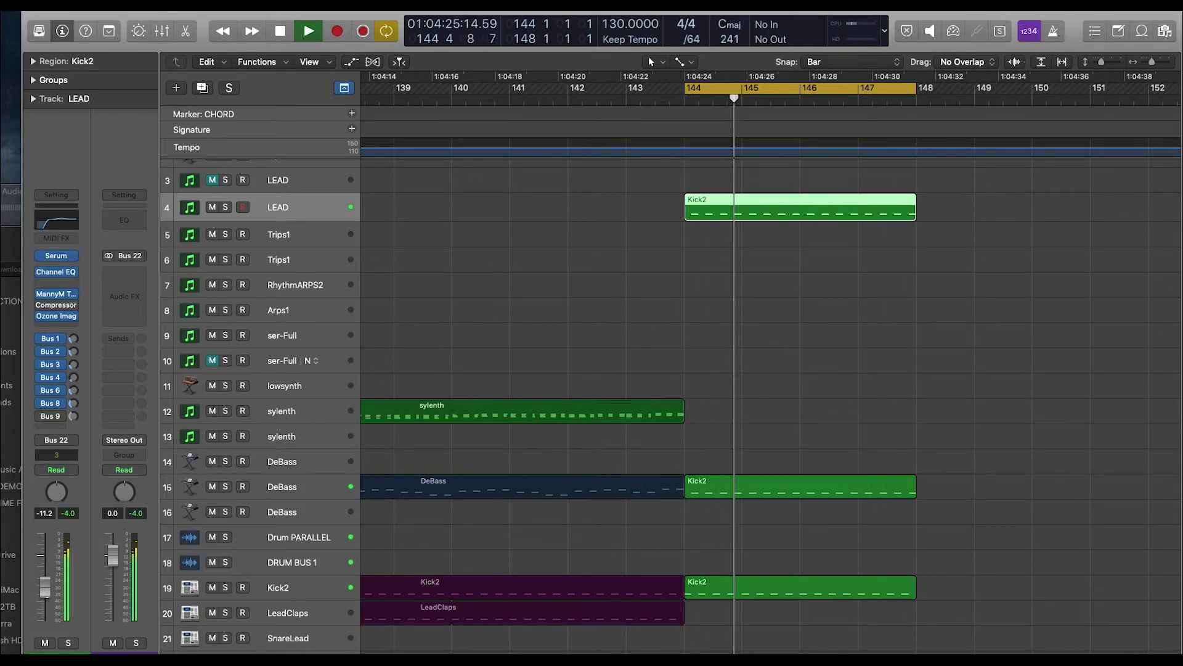
# Step: Stop playback so the playhead returns to bar 144
pyautogui.press('space')
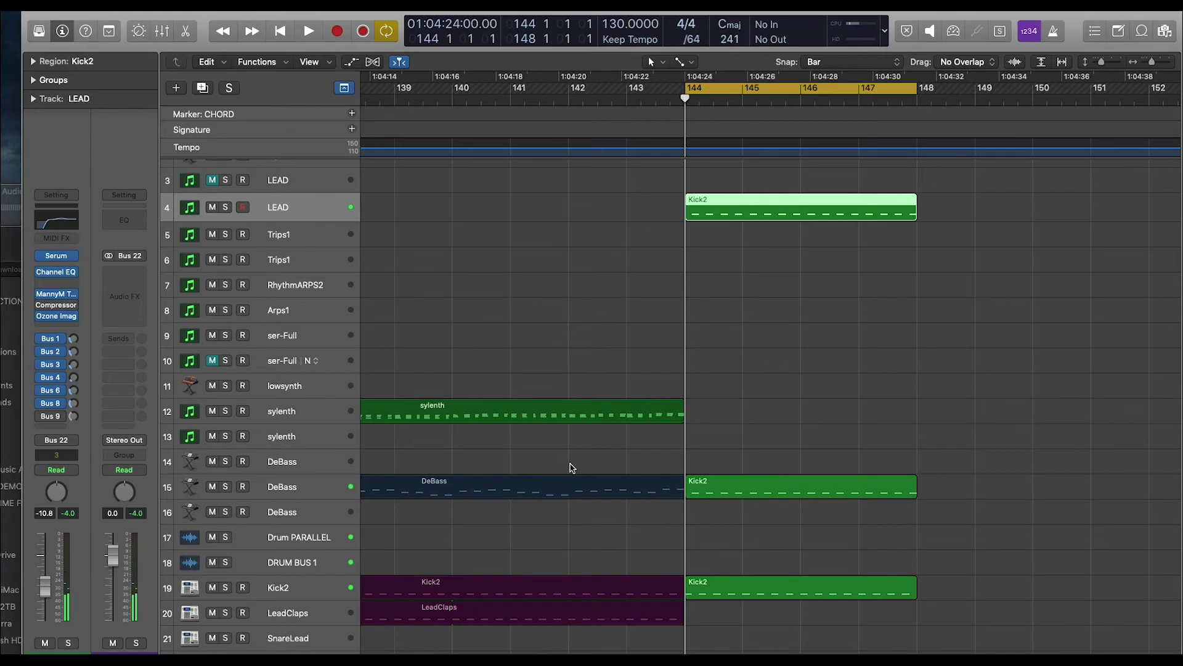